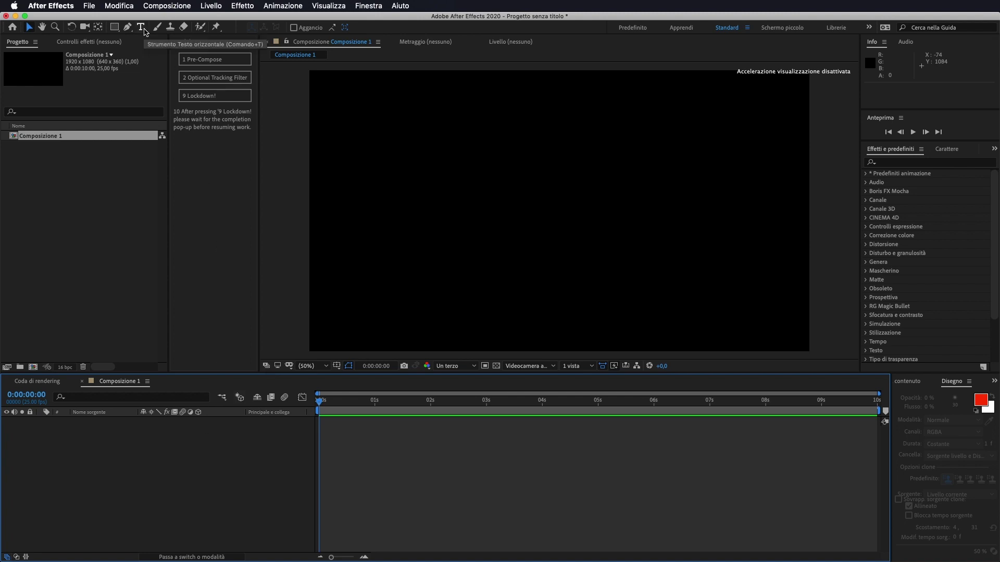
# Create a studio72 text layer and centre it horizontally and vertically in the composition
pyautogui.click(141, 29)
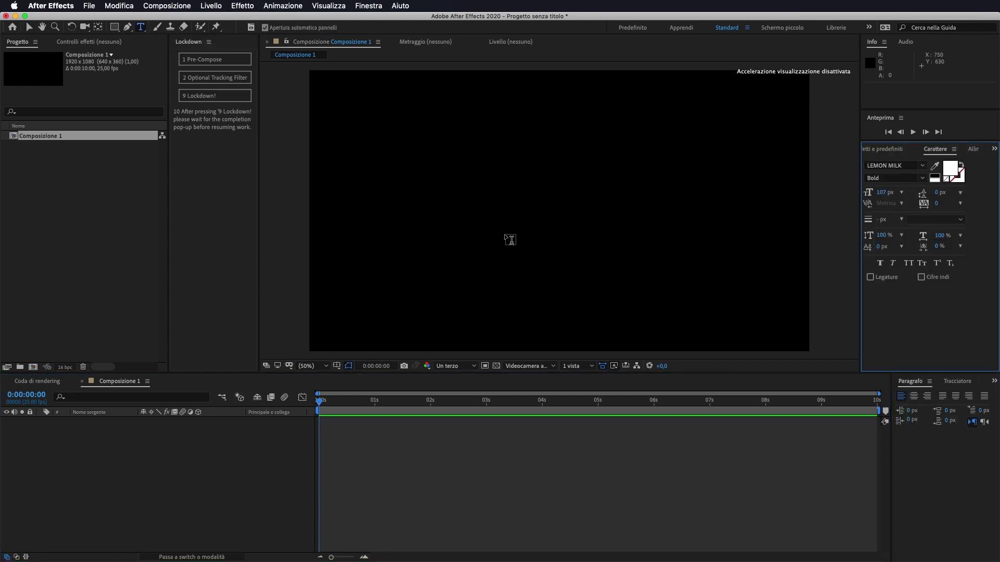
pyautogui.click(493, 213)
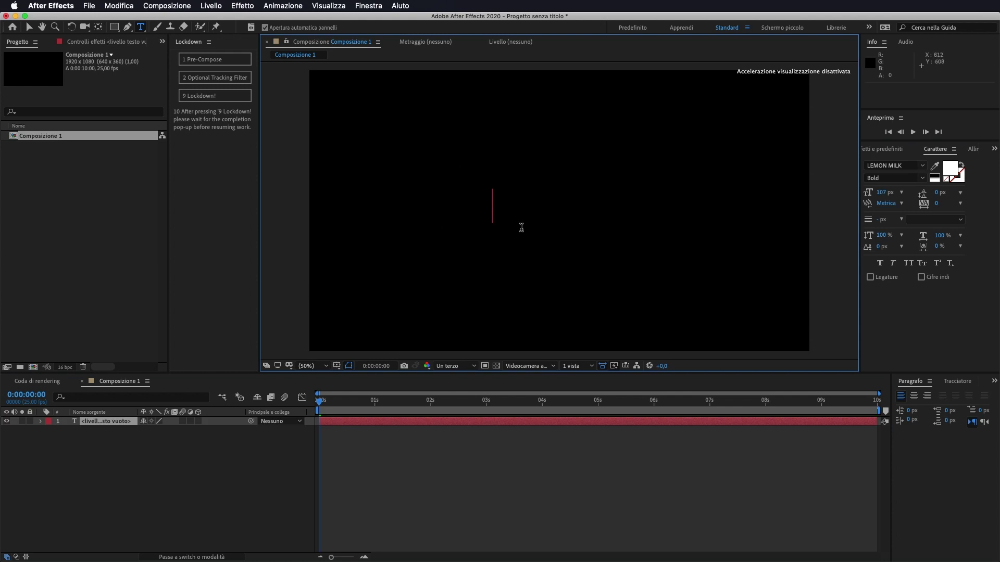
pyautogui.write('s')
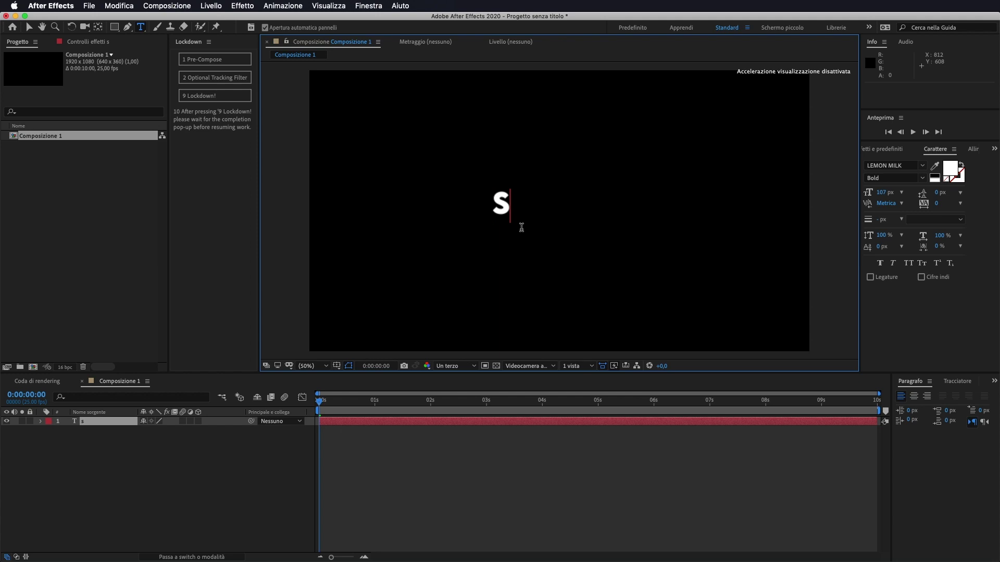
pyautogui.write('tudio72')
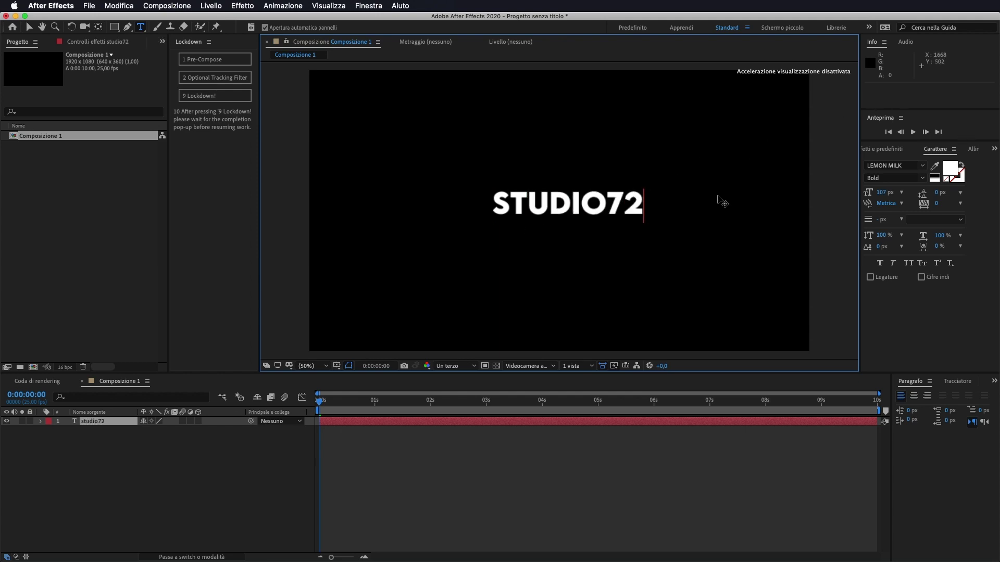
pyautogui.click(973, 149)
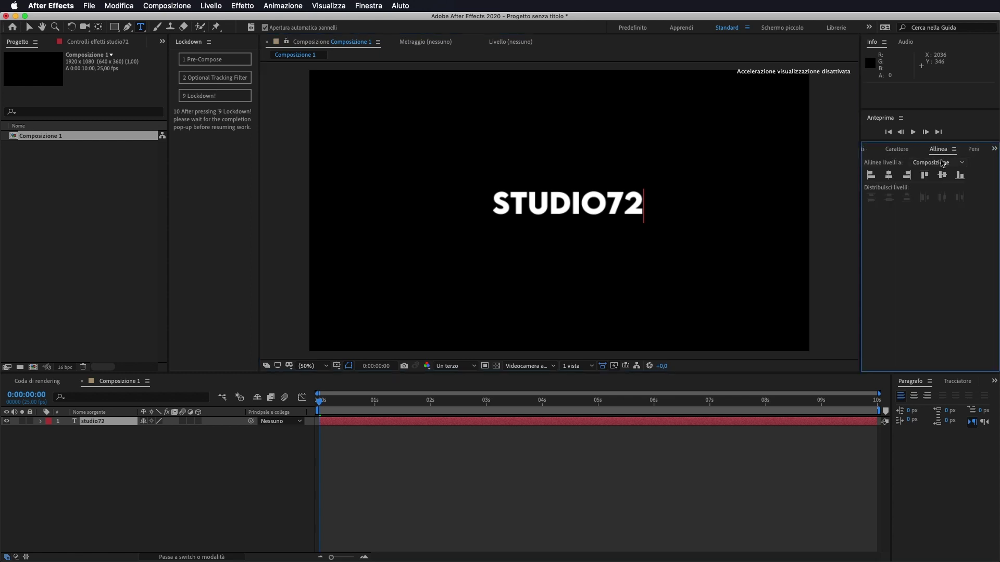
pyautogui.click(890, 177)
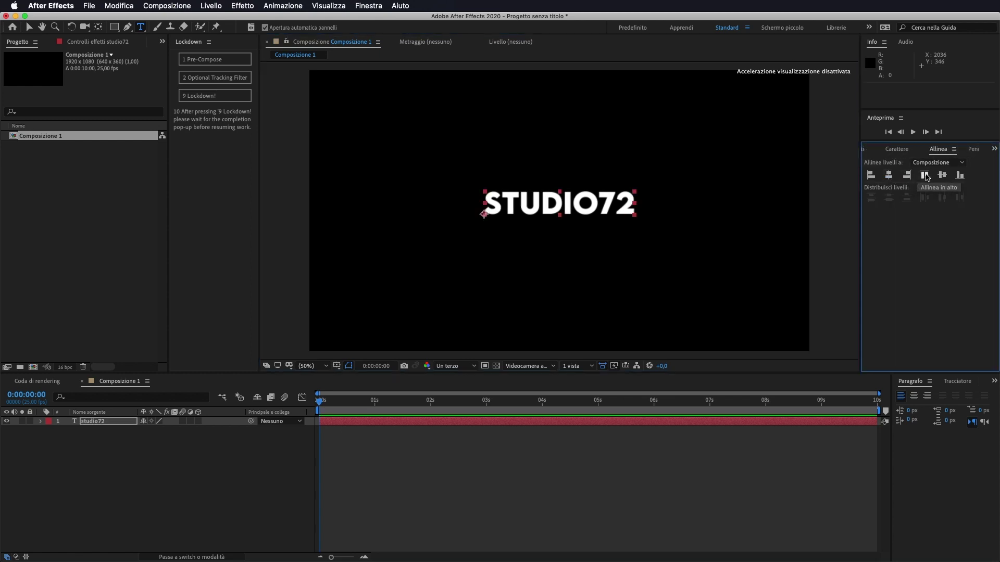
pyautogui.click(942, 176)
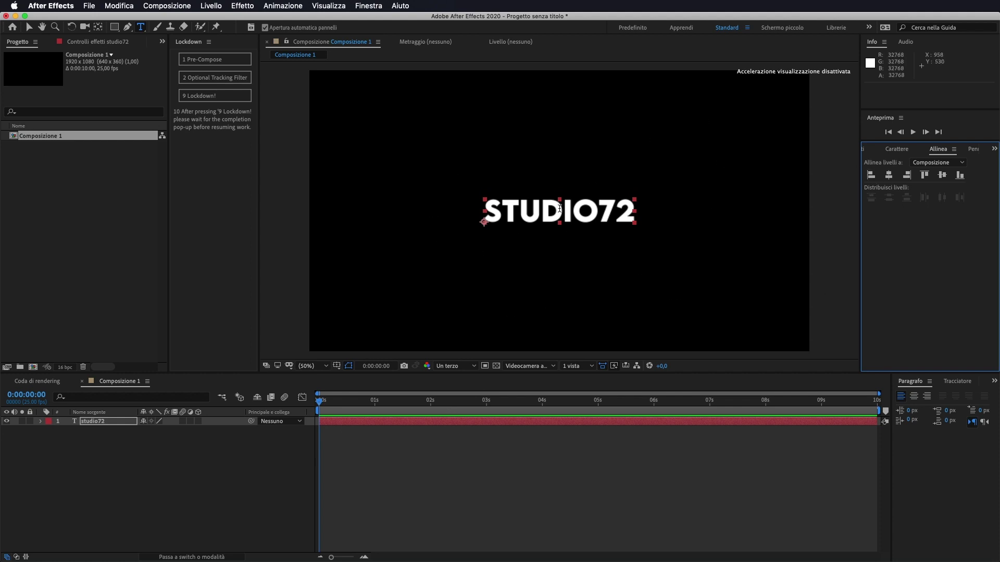
# Enlarge the STUDIO72 text to 155 px and centre it again horizontally and vertically
pyautogui.click(898, 150)
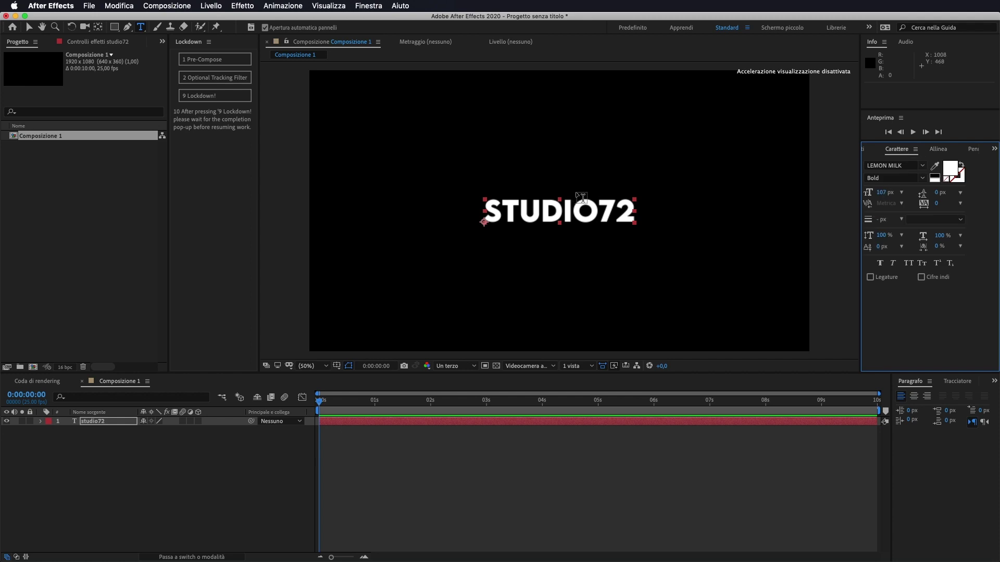
pyautogui.click(631, 208)
pyautogui.moveTo(630, 209); pyautogui.dragTo(458, 208)
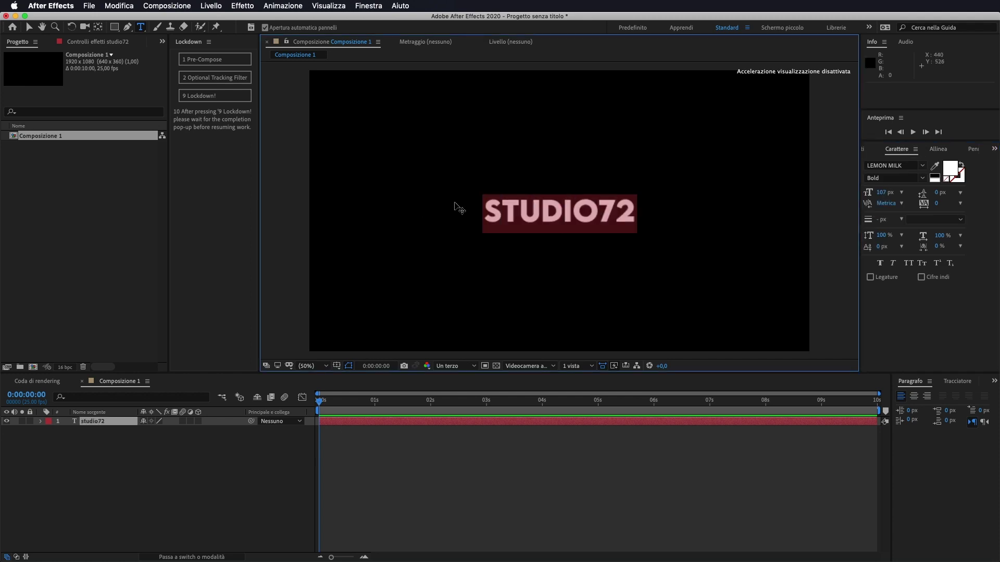
pyautogui.moveTo(867, 195); pyautogui.dragTo(906, 196)
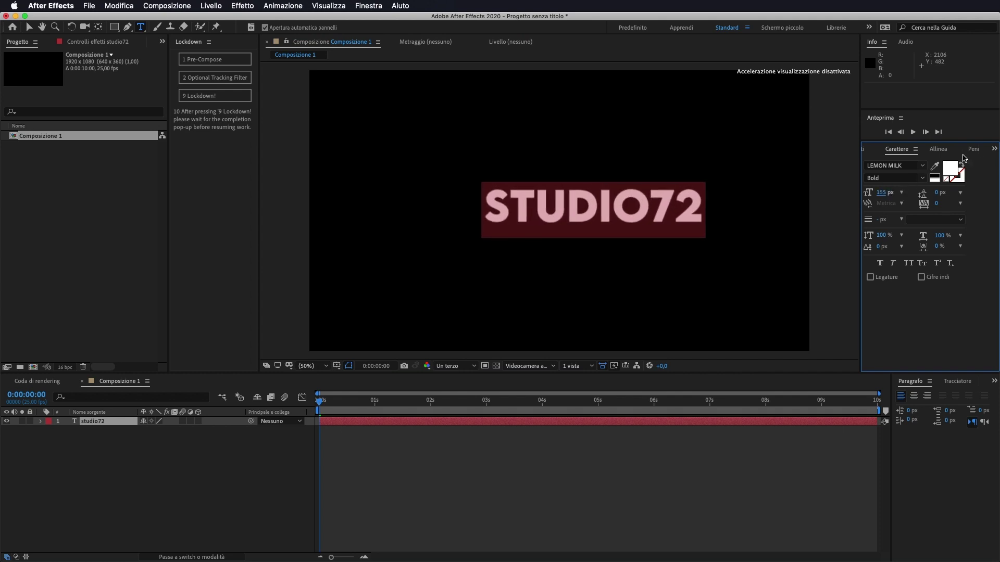
pyautogui.click(938, 149)
pyautogui.click(888, 175)
pyautogui.click(947, 176)
pyautogui.click(895, 151)
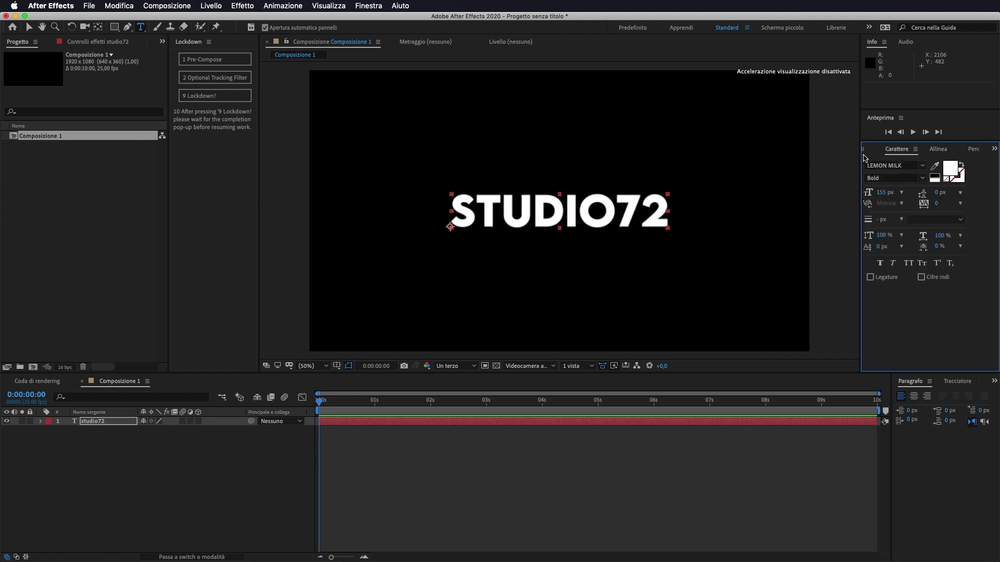
# Expand Animation Presets > Text in Effects & Presets, then switch to the Selection tool (V)
pyautogui.click(866, 151)
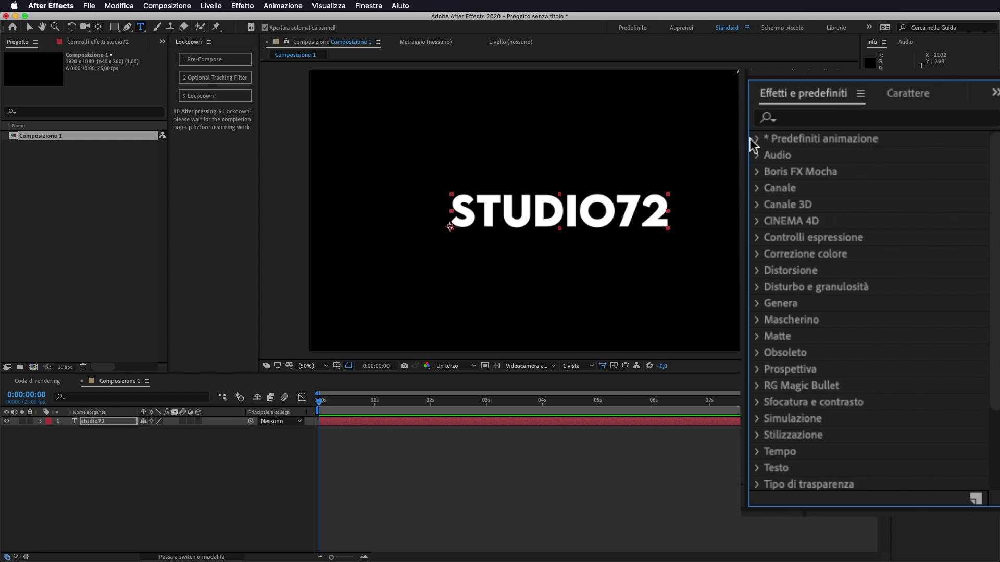
pyautogui.click(758, 139)
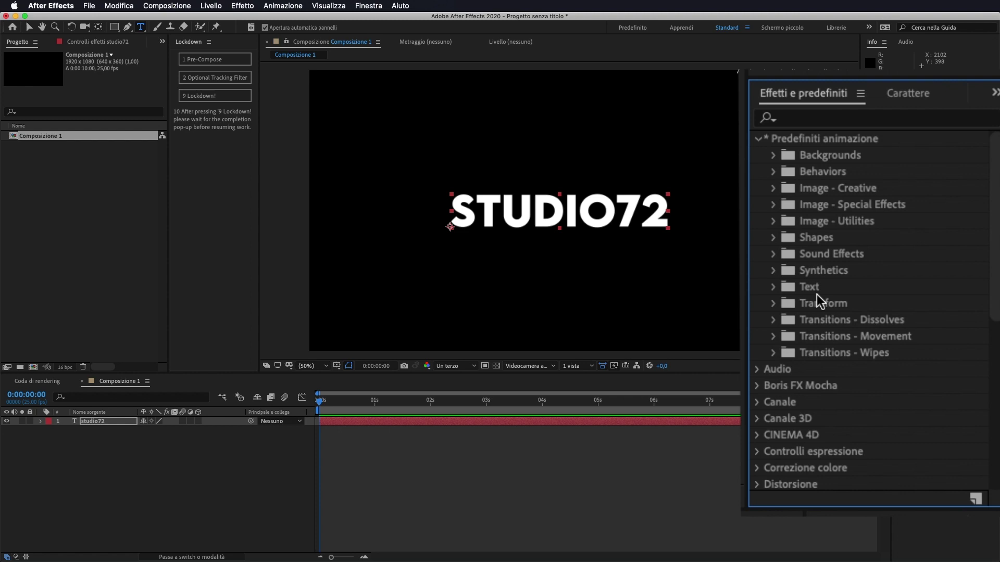
pyautogui.click(772, 286)
pyautogui.scroll(-3, 919, 243)
pyautogui.scroll(-3, 919, 243)
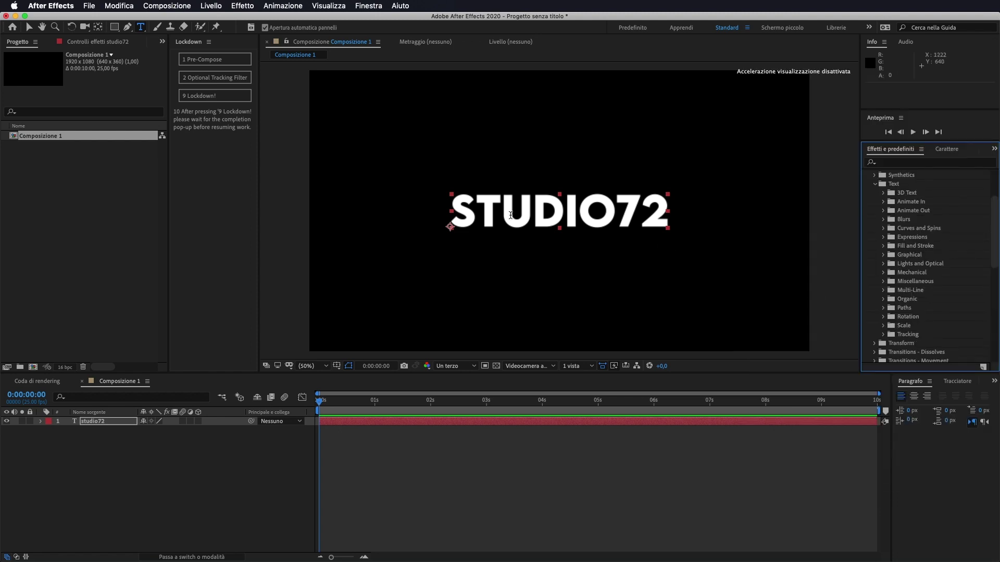
pyautogui.press('v')
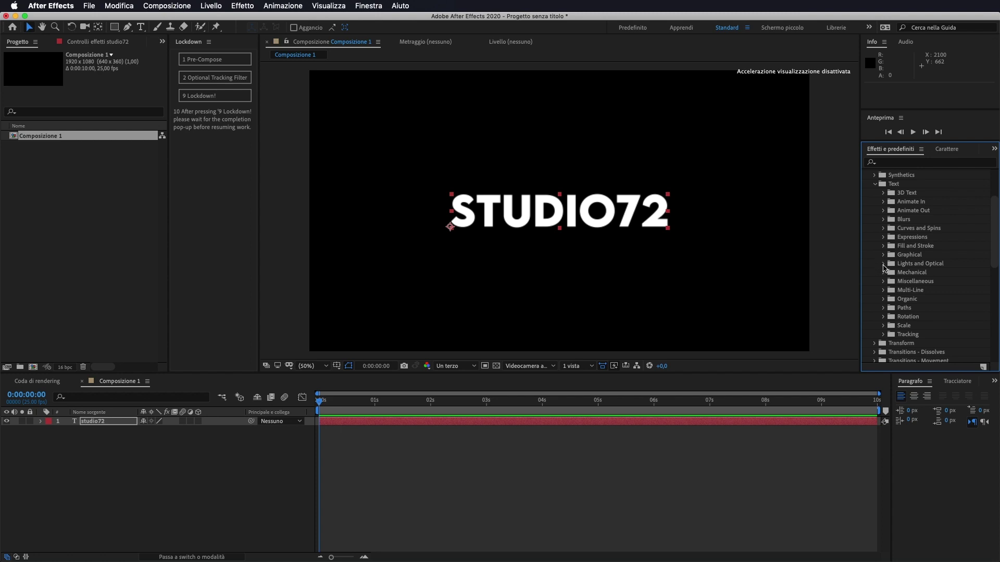
# Apply the Broadway preset from Lights and Optical to the studio72 layer
pyautogui.click(883, 265)
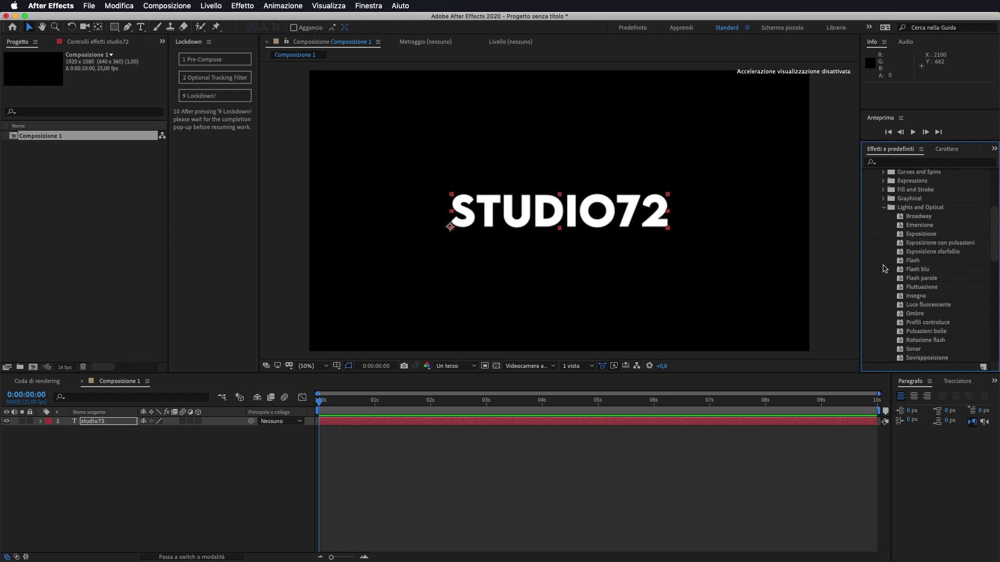
pyautogui.click(928, 218)
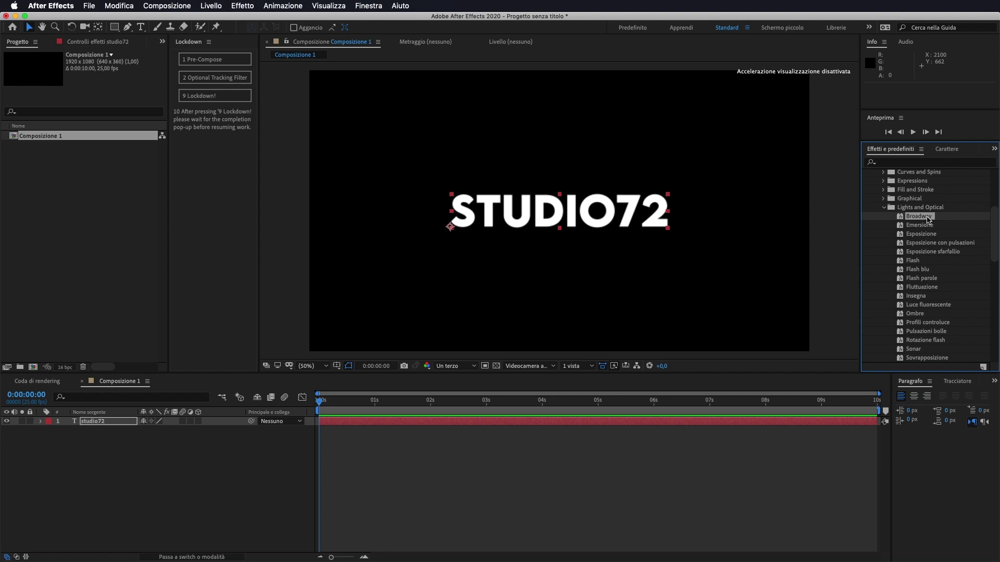
pyautogui.moveTo(928, 219)
pyautogui.mouseDown()
pyautogui.moveTo(937, 220)
pyautogui.moveTo(99, 423)
pyautogui.mouseUp()
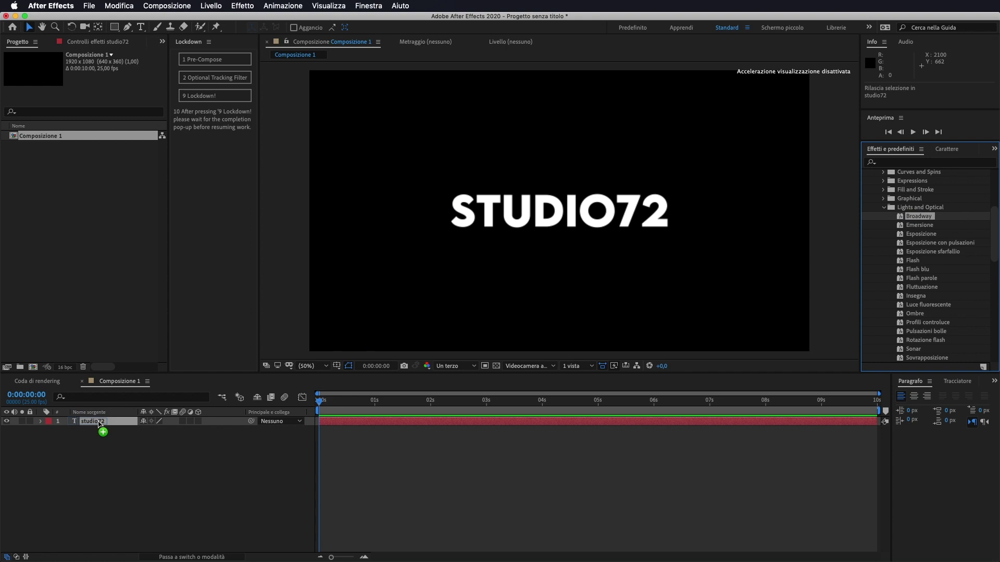
pyautogui.moveTo(99, 423); pyautogui.dragTo(99, 422)
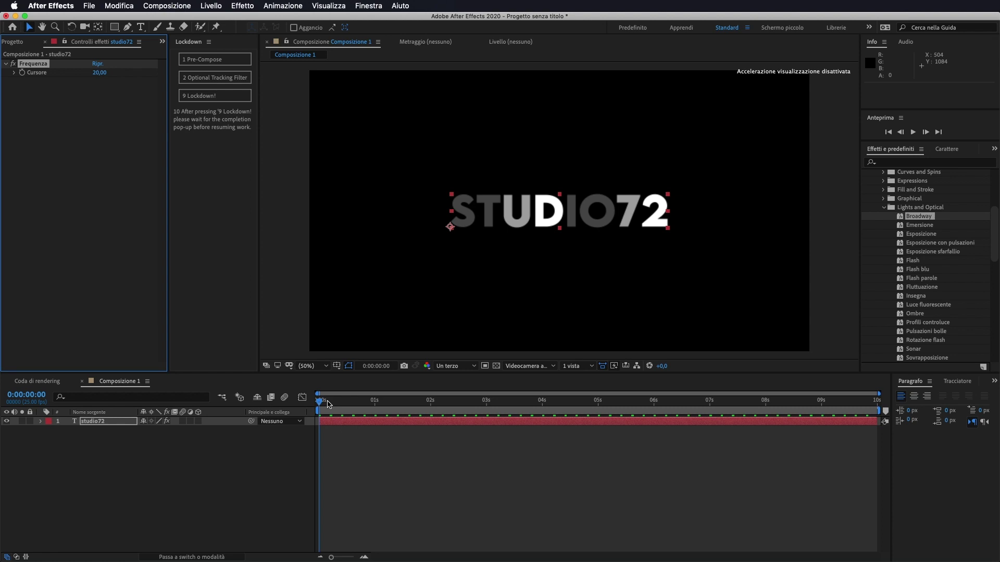
# Preview the Broadway flicker, return to the first frame and reselect the studio72 layer
pyautogui.click(401, 478)
pyautogui.press('space')
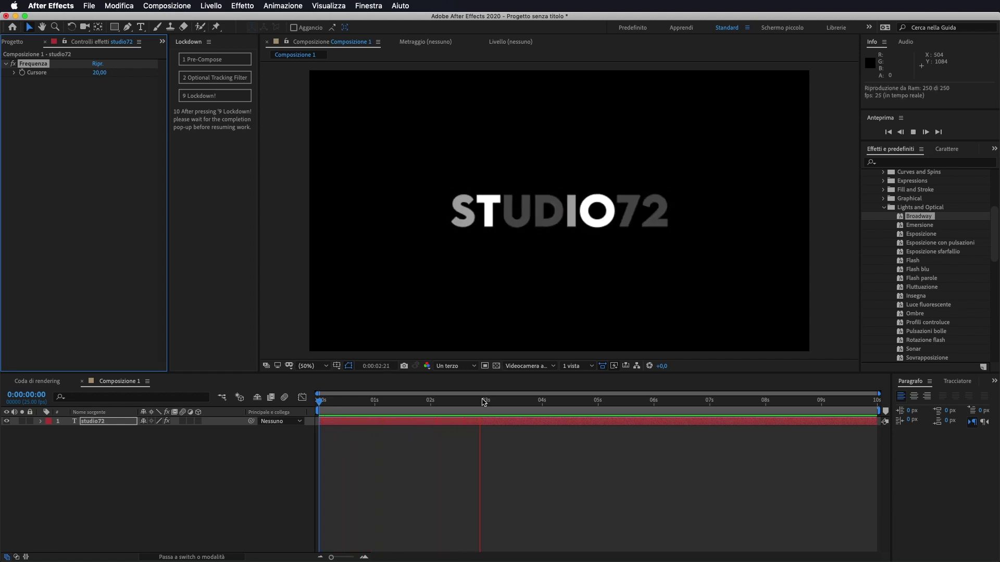
pyautogui.press('space')
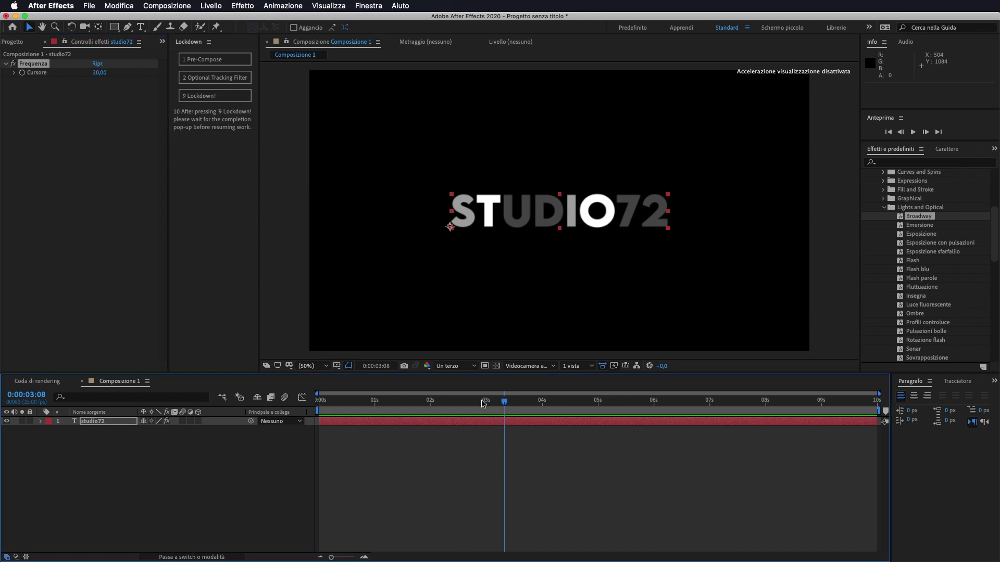
pyautogui.click(319, 411)
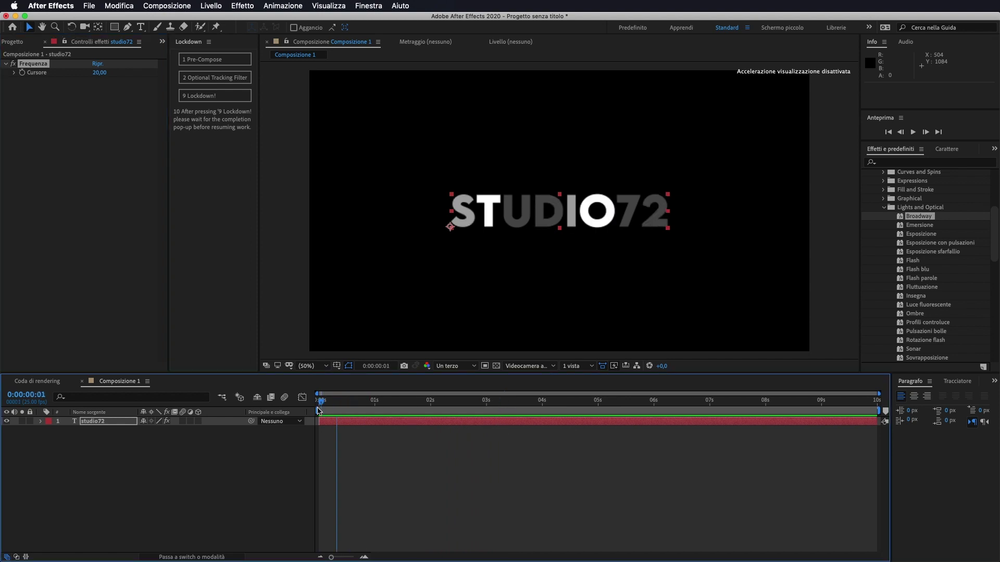
pyautogui.moveTo(319, 410); pyautogui.dragTo(288, 413)
pyautogui.click(122, 422)
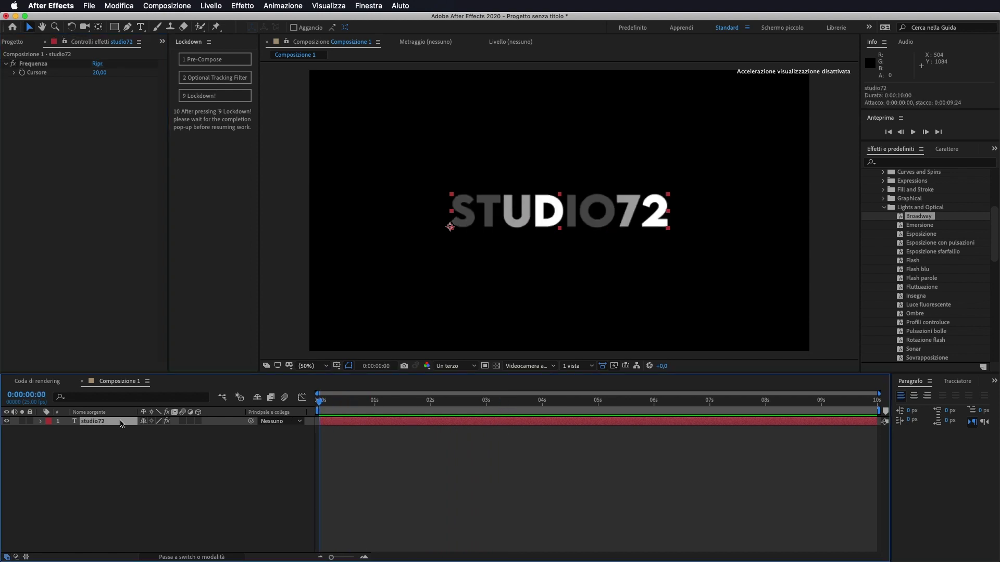
# Expand the layer's effect and Text properties, set the animator opacity to 100% and preview
pyautogui.press('super+z')
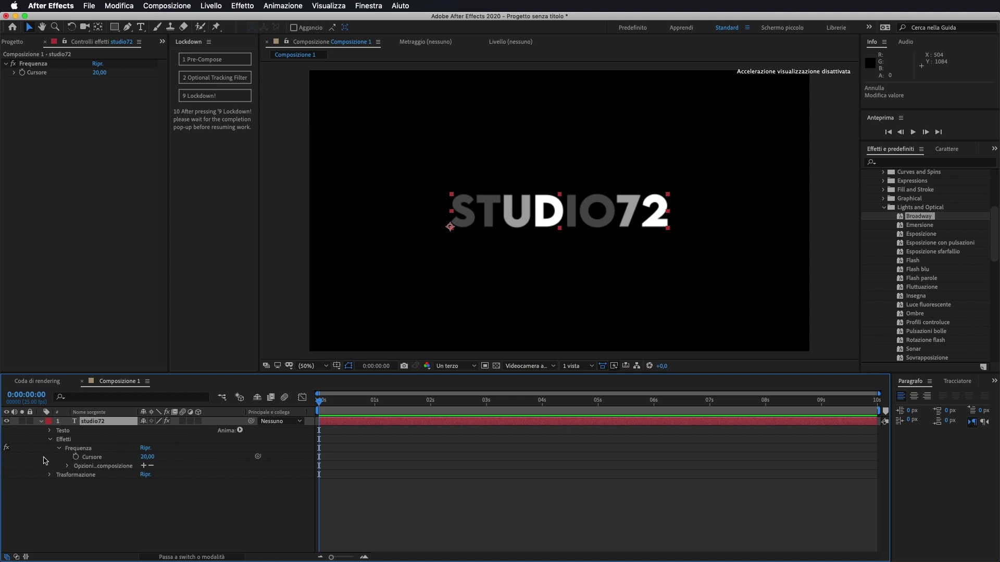
pyautogui.click(66, 466)
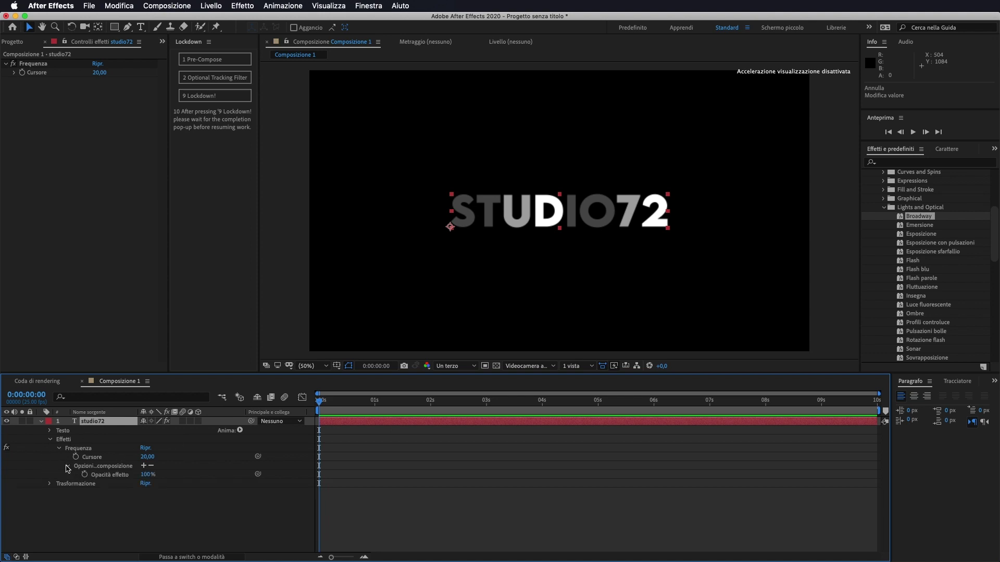
pyautogui.moveTo(149, 477); pyautogui.dragTo(136, 475)
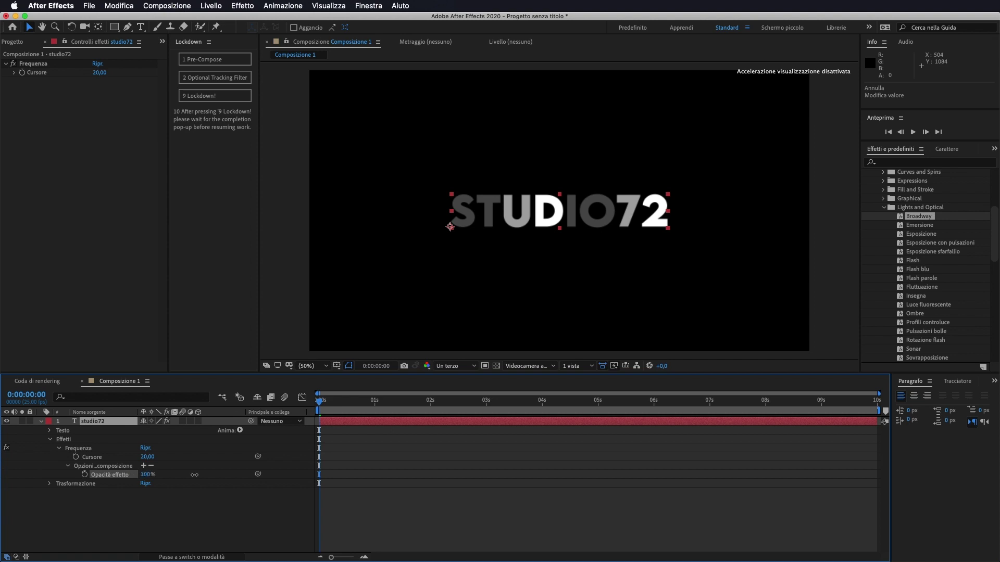
pyautogui.click(50, 430)
pyautogui.scroll(-2, 92, 493)
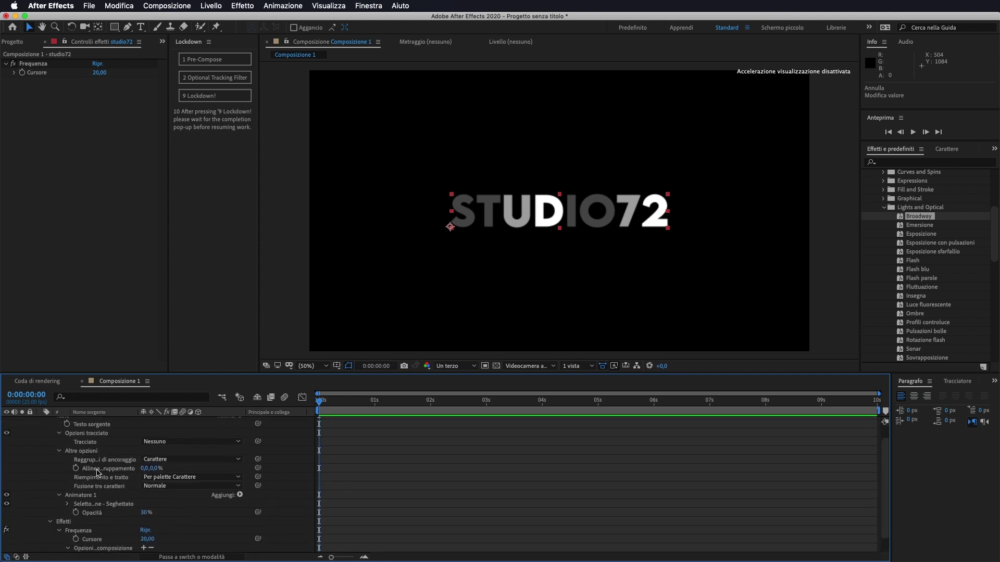
pyautogui.scroll(-2, 182, 465)
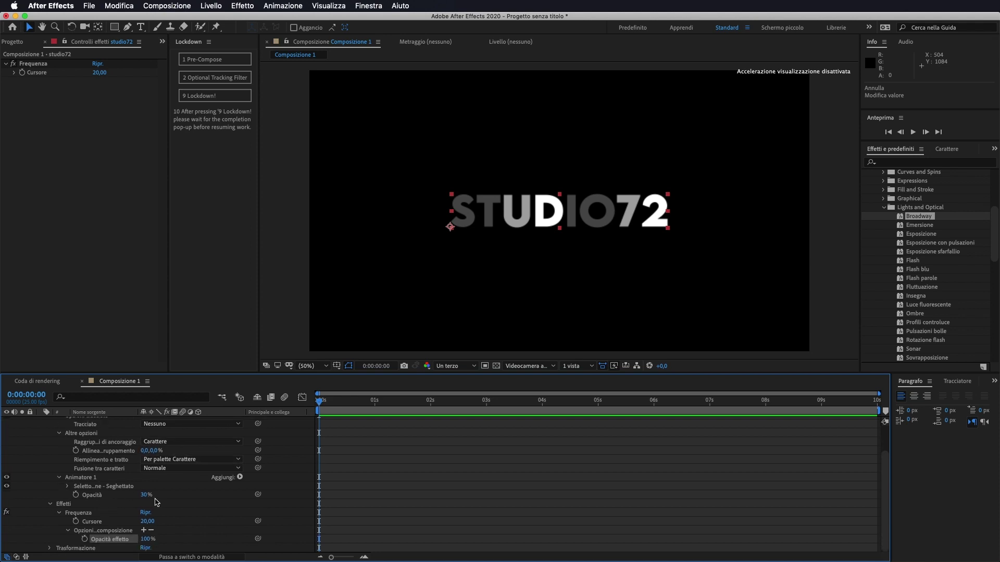
pyautogui.moveTo(146, 495)
pyautogui.mouseDown()
pyautogui.moveTo(215, 496)
pyautogui.moveTo(155, 500)
pyautogui.mouseUp()
pyautogui.press('space')
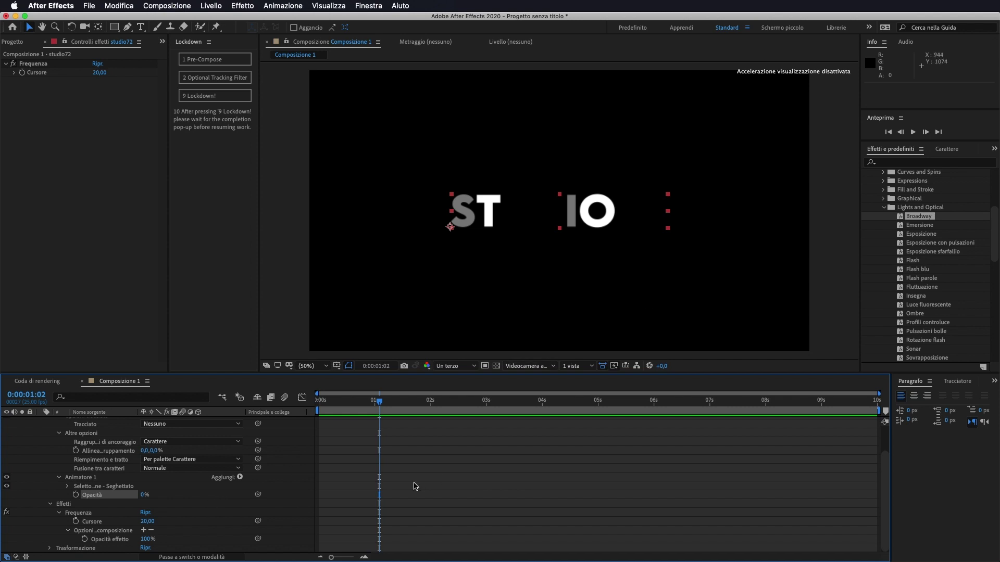
pyautogui.scroll(3, 258, 501)
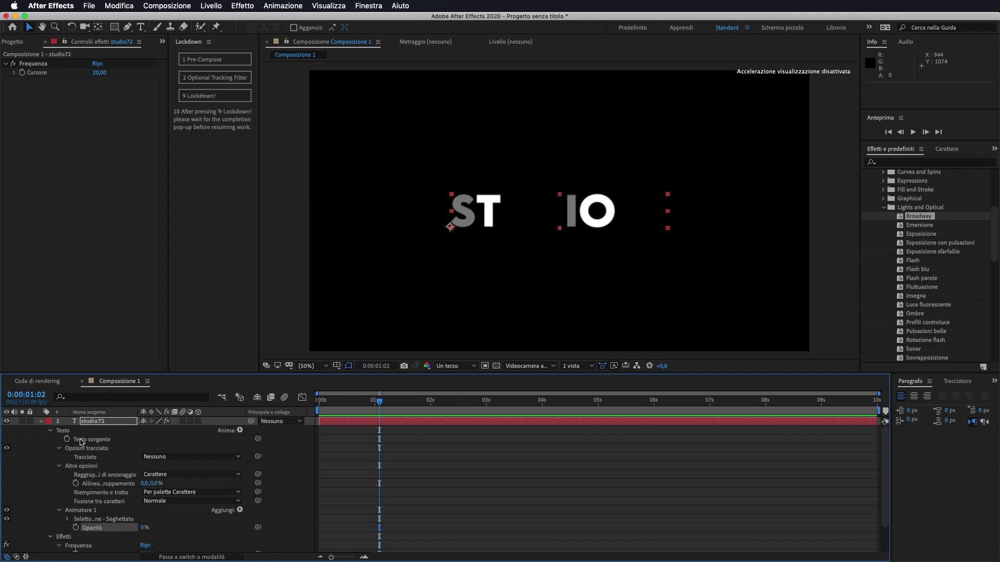
# Collapse the property groups, delete Animatore 1, and return the time to 0:00:00:00
pyautogui.click(51, 430)
pyautogui.click(50, 439)
pyautogui.click(50, 430)
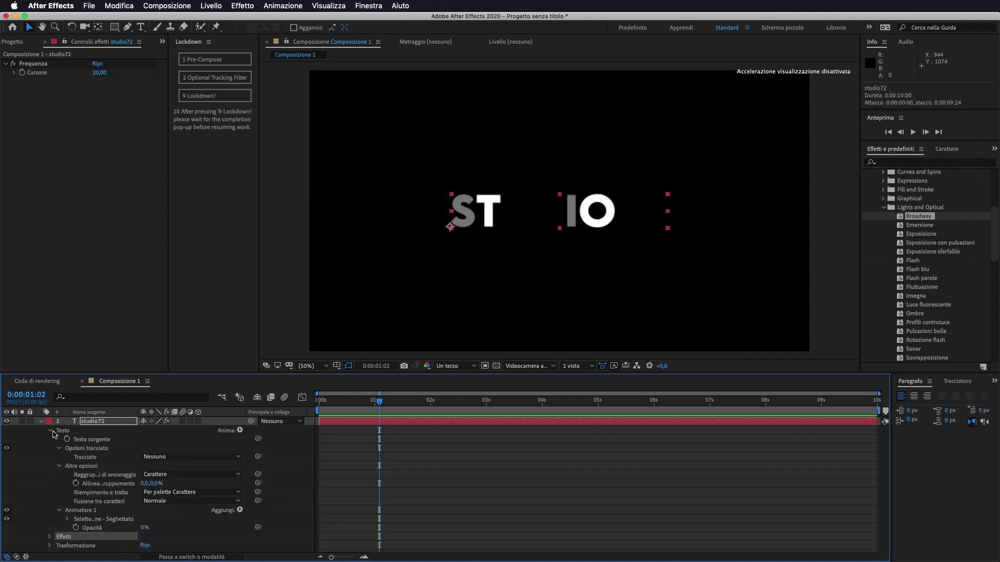
pyautogui.click(58, 449)
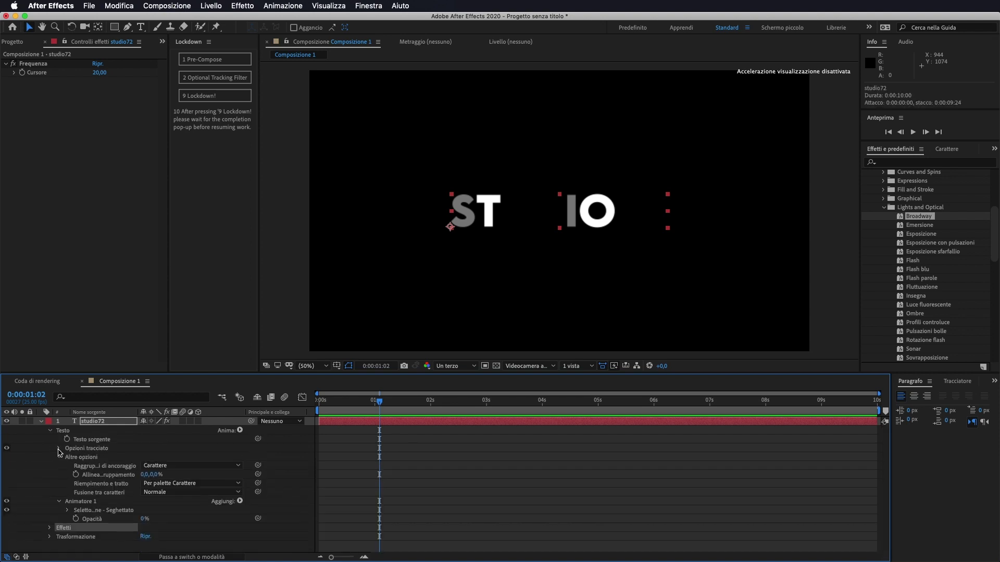
pyautogui.click(58, 458)
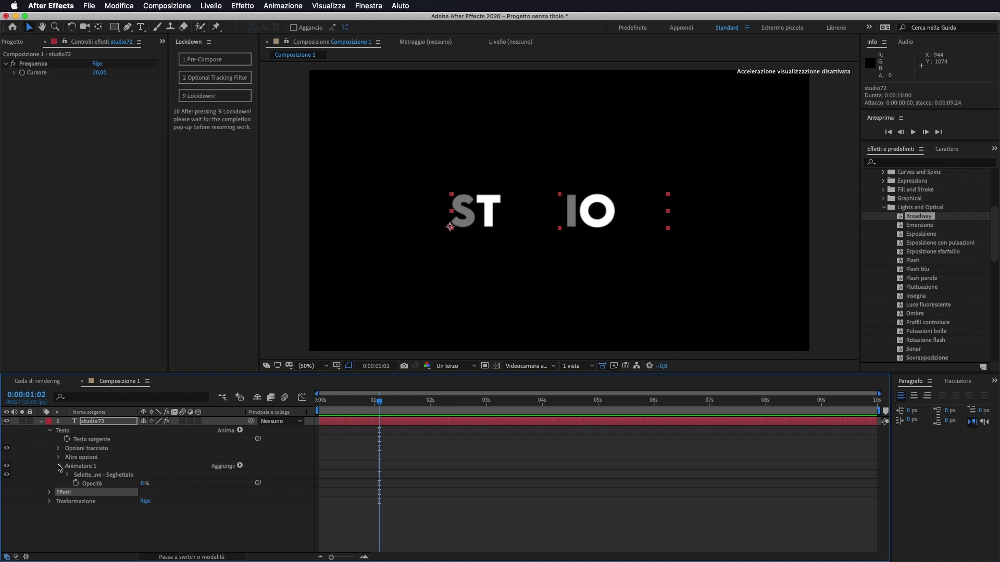
pyautogui.click(58, 467)
pyautogui.click(81, 467)
pyautogui.press('Delete')
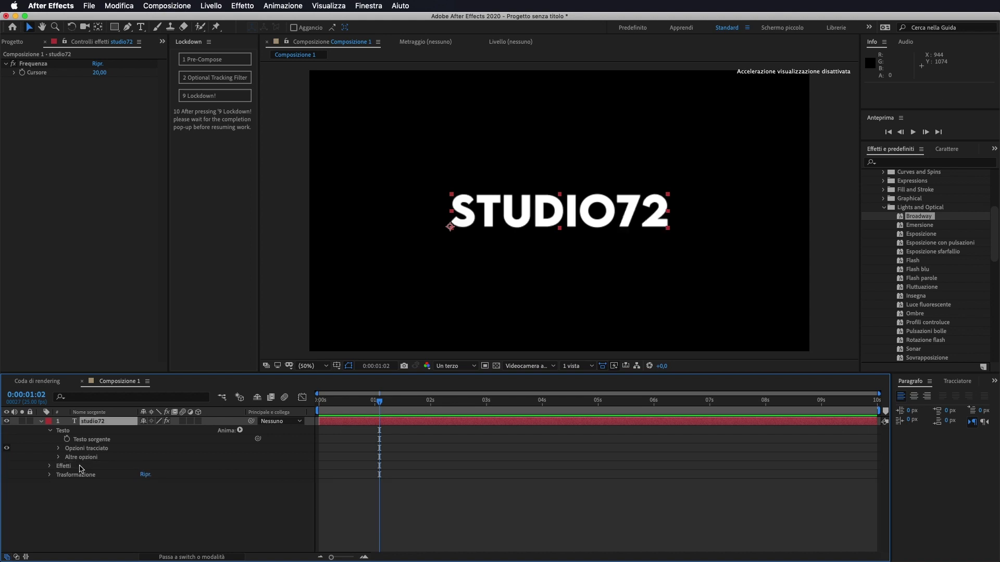
pyautogui.moveTo(380, 402); pyautogui.dragTo(319, 402)
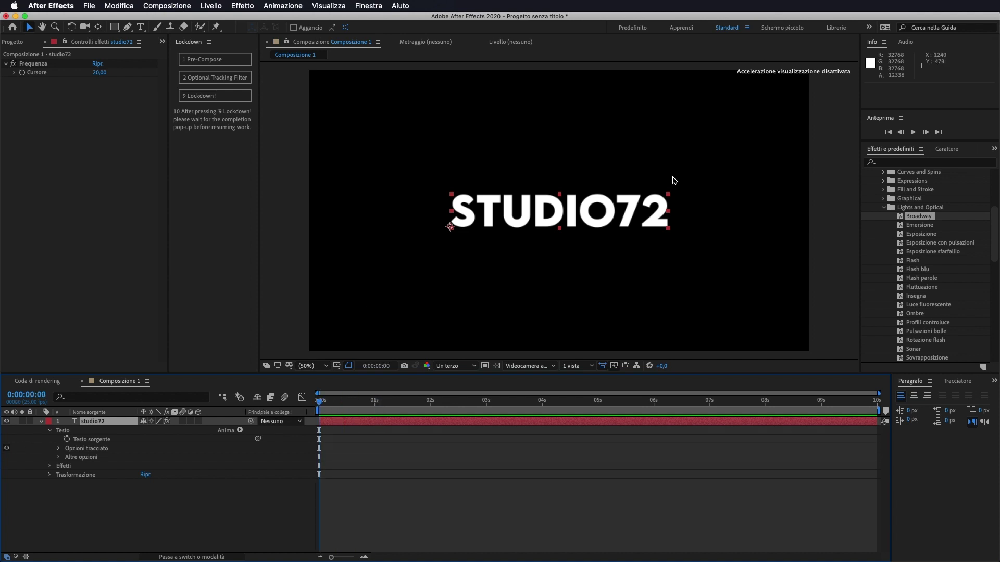
# Apply the Insegna preset to STUDIO72, preview the blinking, then undo it
pyautogui.click(41, 422)
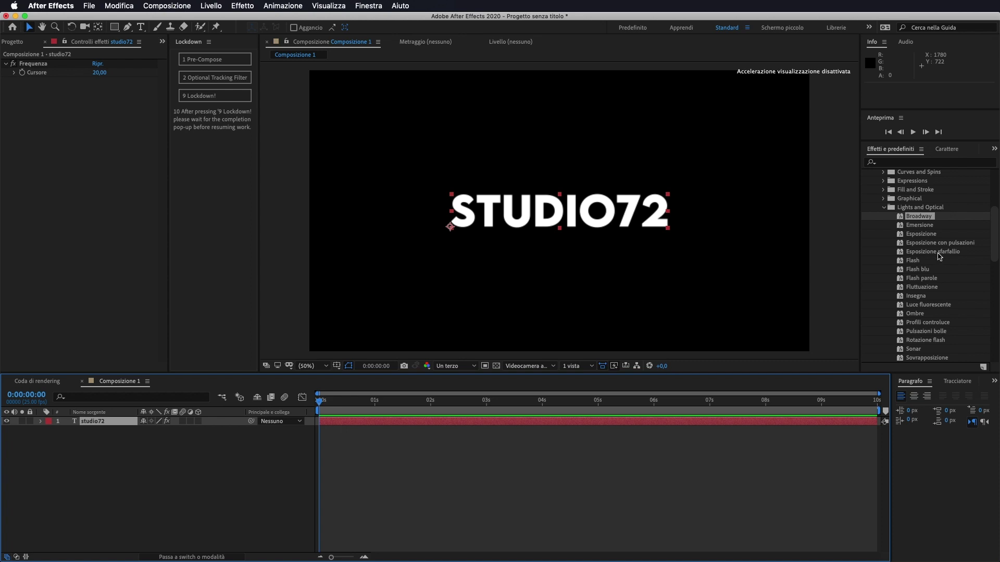
pyautogui.click(924, 297)
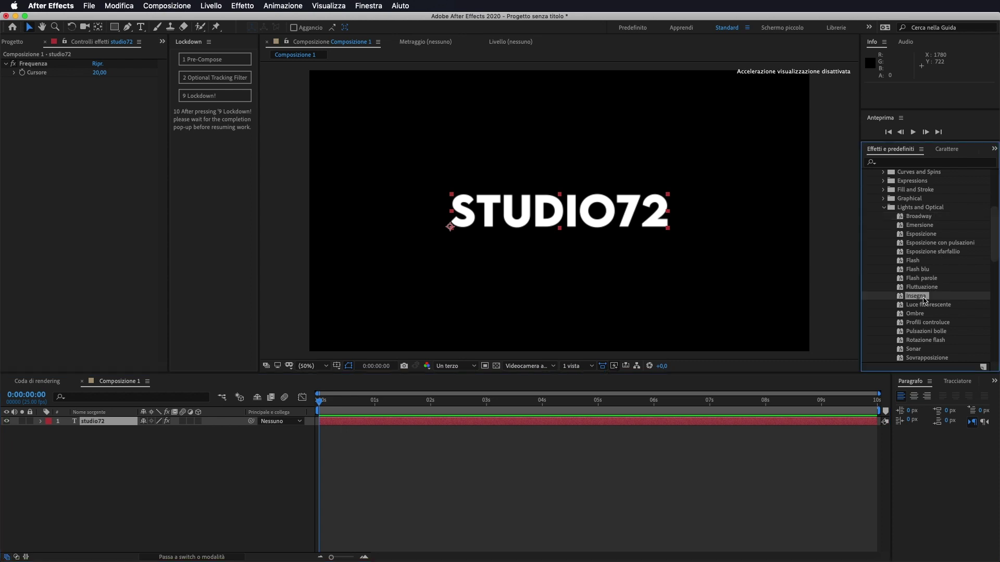
pyautogui.moveTo(923, 297); pyautogui.dragTo(646, 219)
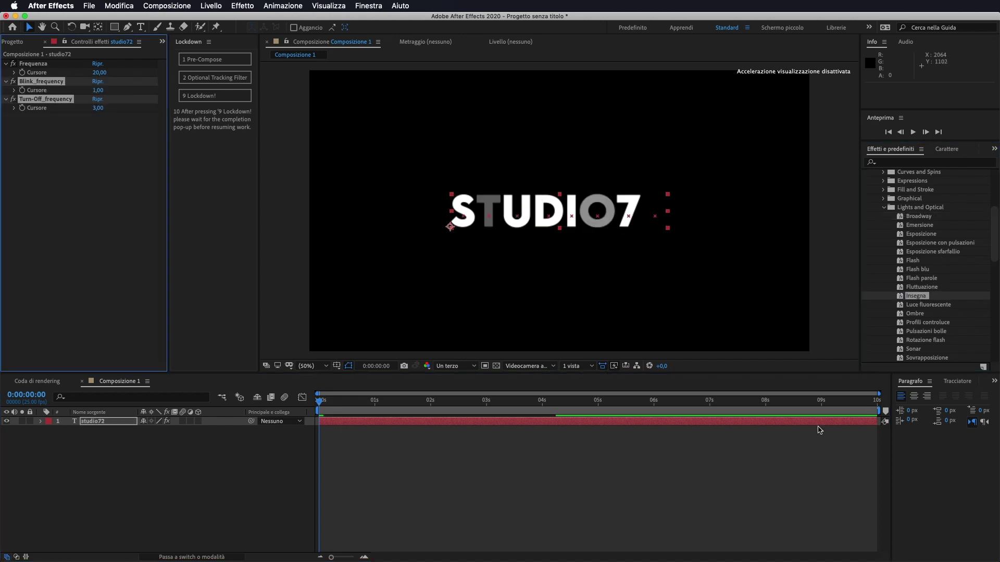
pyautogui.press('space')
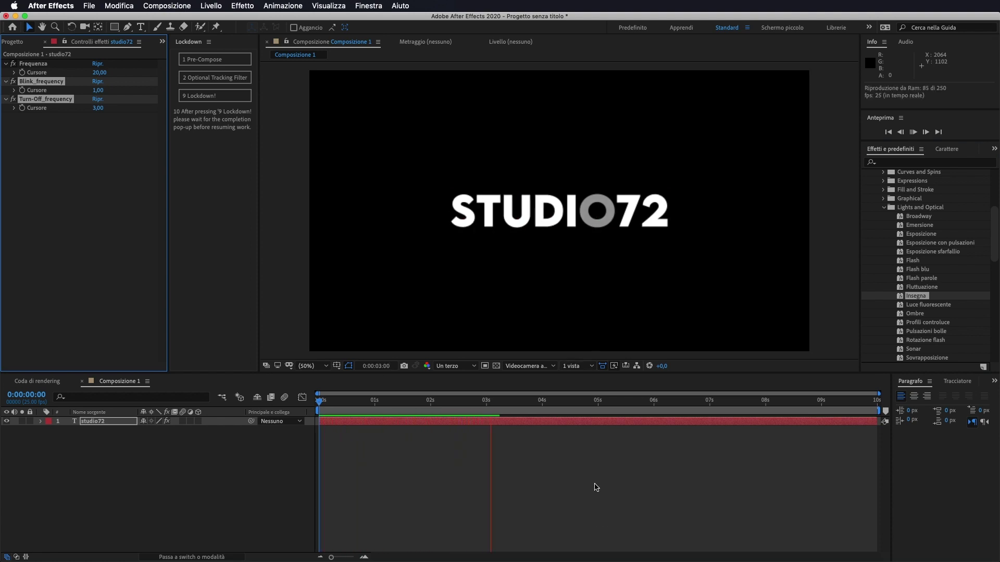
pyautogui.press('space')
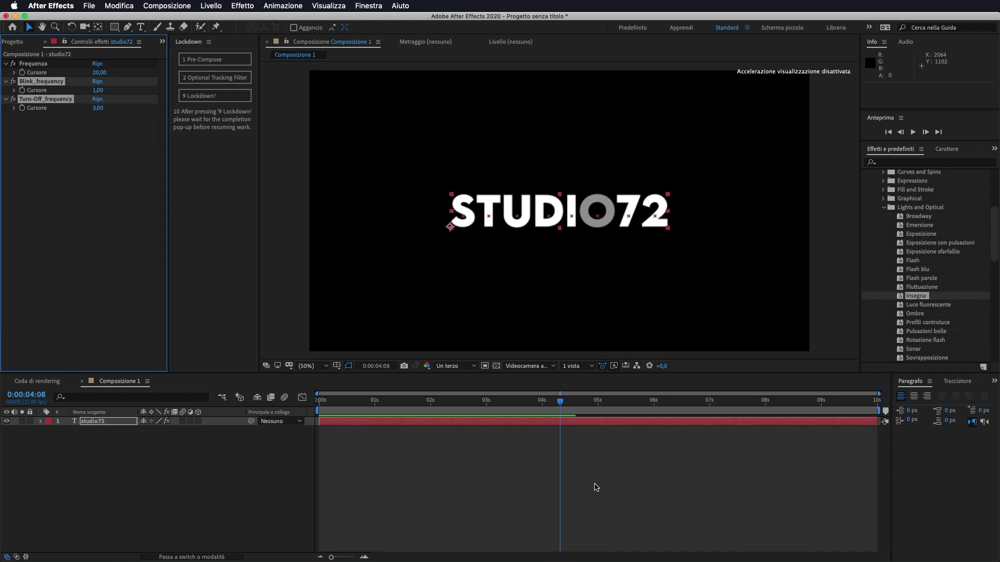
pyautogui.hotkey('ctrl', 'z')
pyautogui.press('Home')
# Apply Apparizione parole from the Animate In folder to the text
pyautogui.click(882, 208)
pyautogui.scroll(2, 902, 215)
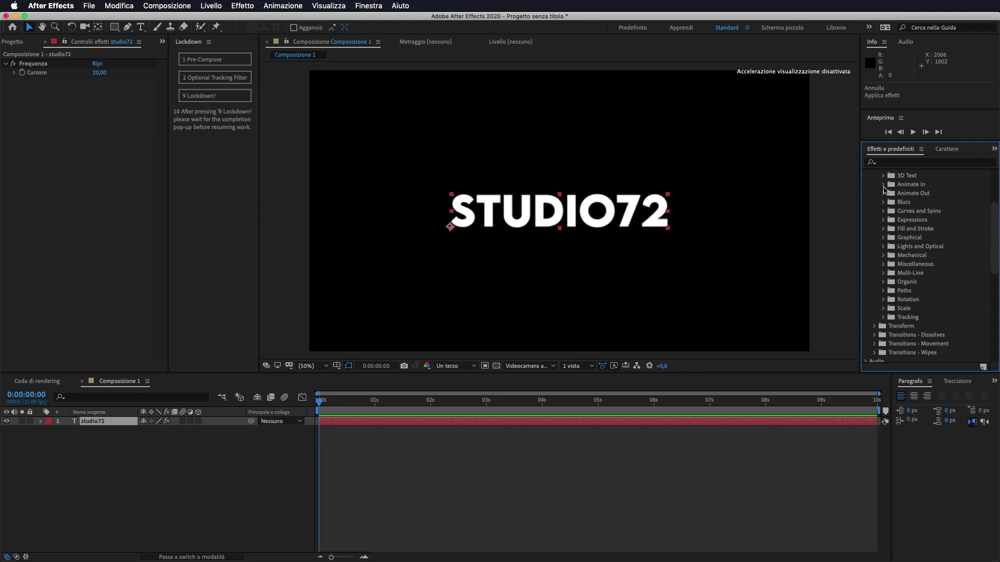
pyautogui.click(883, 185)
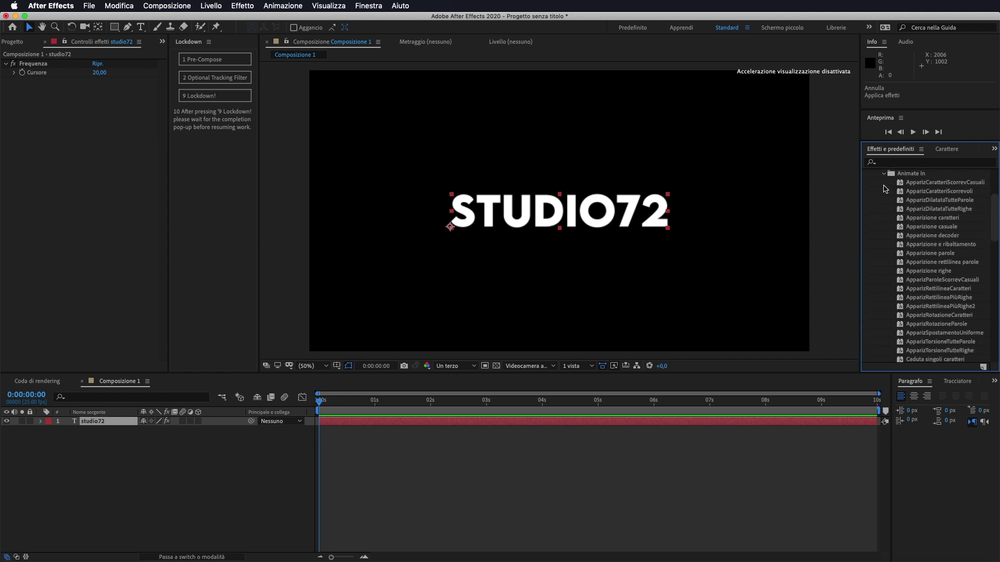
pyautogui.doubleClick(933, 255)
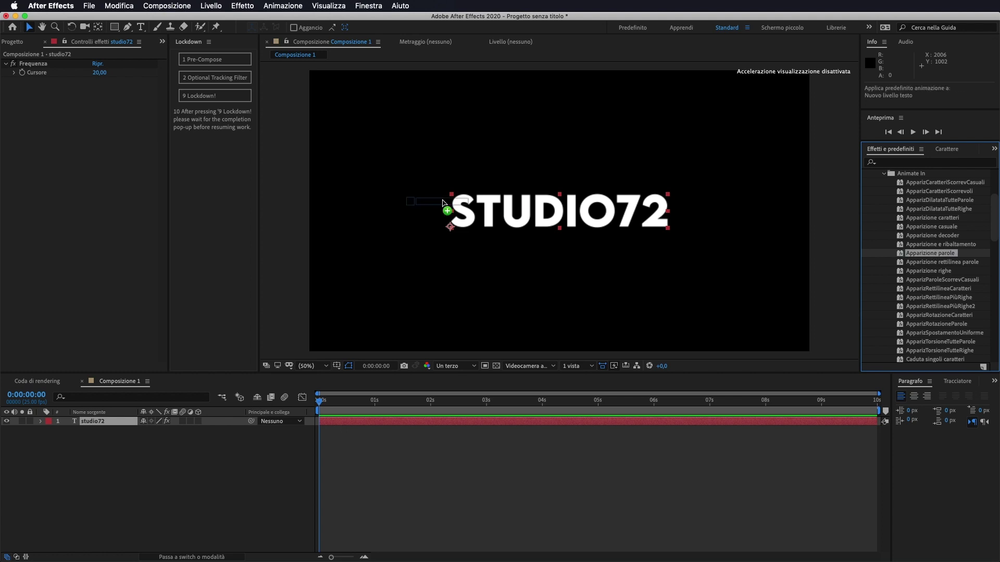
# Preview the word reveal, show the studio72 keyframes with U, and scrub through the animation
pyautogui.press('space')
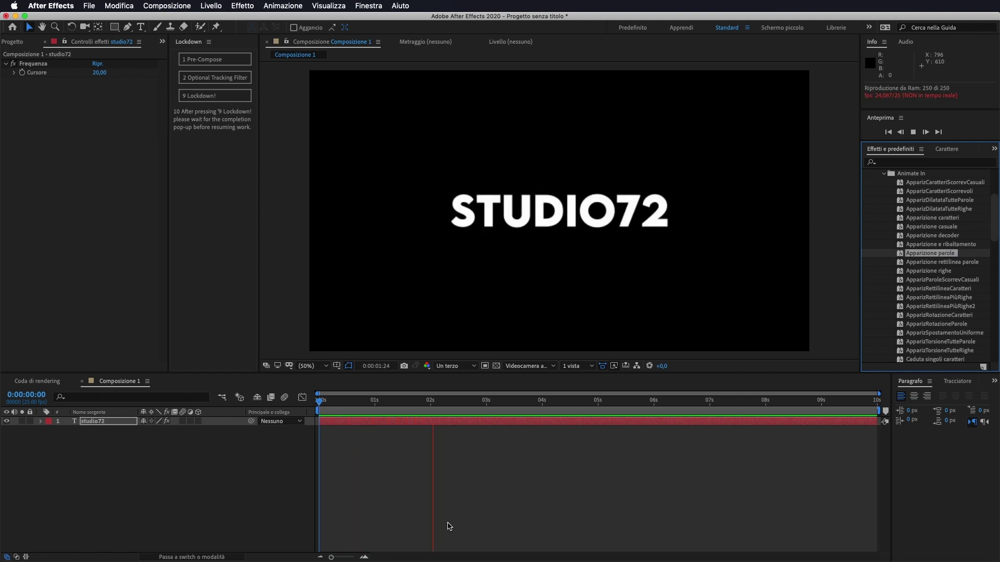
pyautogui.press('space')
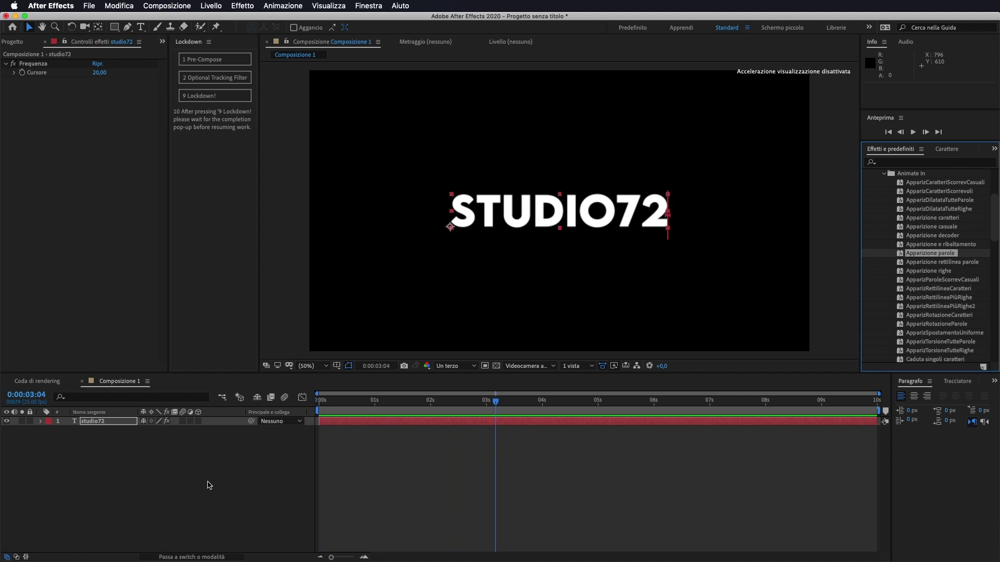
pyautogui.click(121, 423)
pyautogui.press('u')
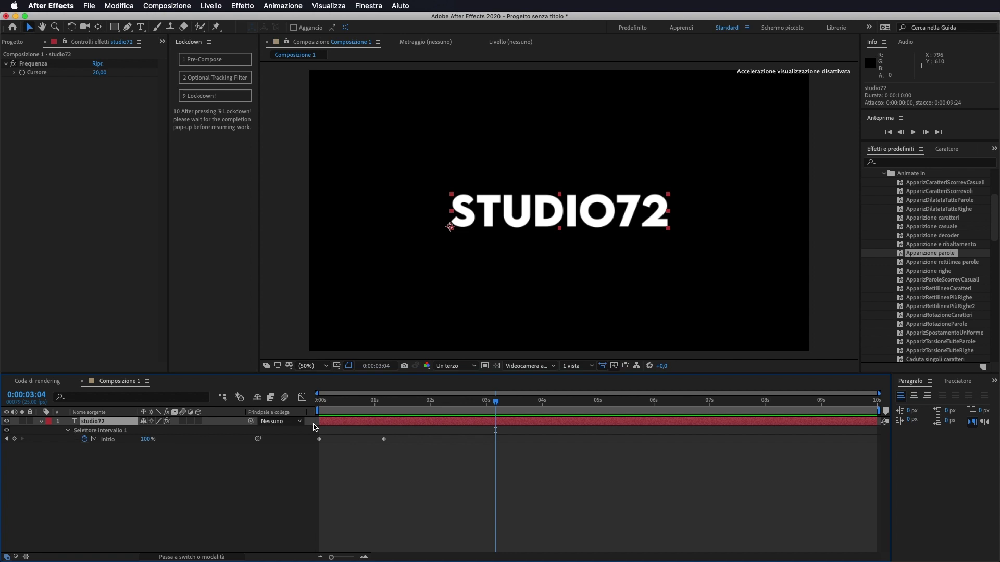
pyautogui.moveTo(488, 401); pyautogui.dragTo(320, 413)
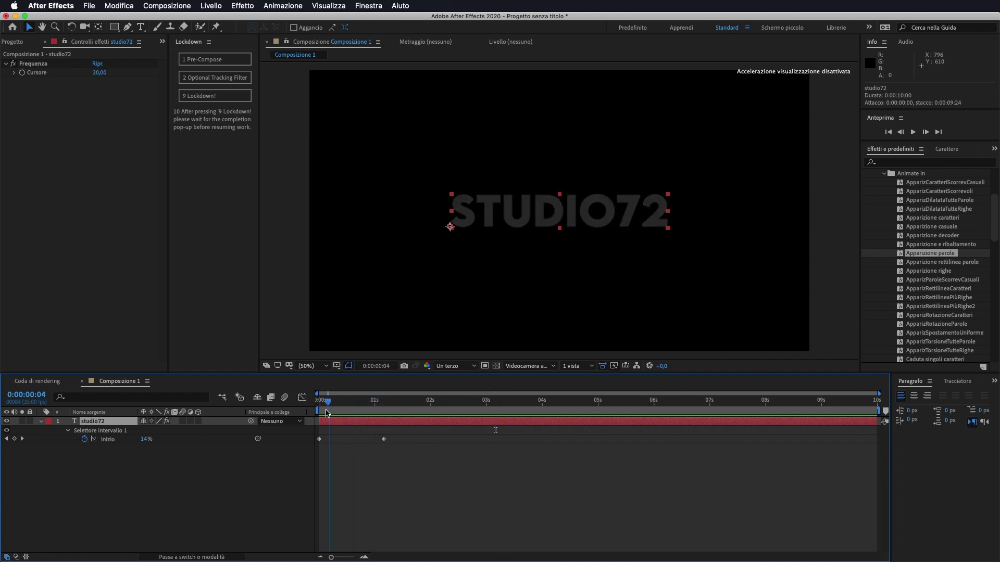
pyautogui.moveTo(321, 412); pyautogui.dragTo(391, 407)
pyautogui.press('super+z')
# Move the end Inizio keyframe to about 4 seconds, preview, then undo the Apparizione parole preset
pyautogui.moveTo(384, 442); pyautogui.dragTo(545, 442)
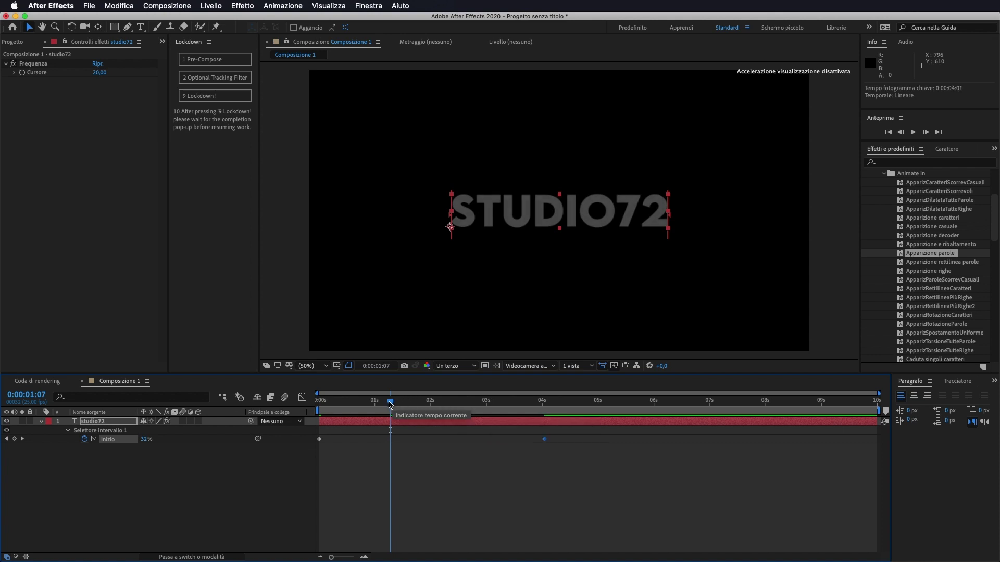
pyautogui.moveTo(390, 401); pyautogui.dragTo(260, 409)
pyautogui.press('space')
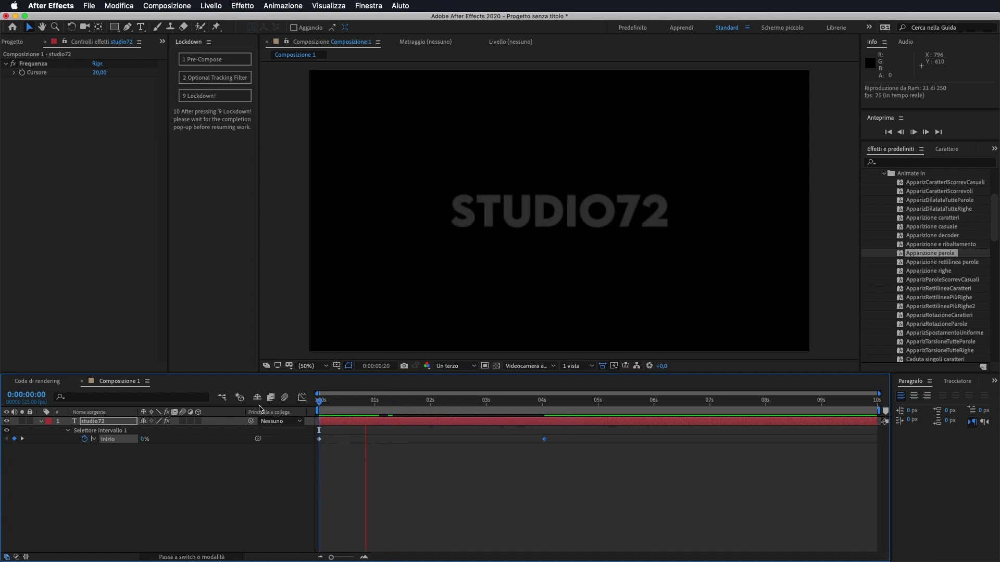
pyautogui.press('super+z')
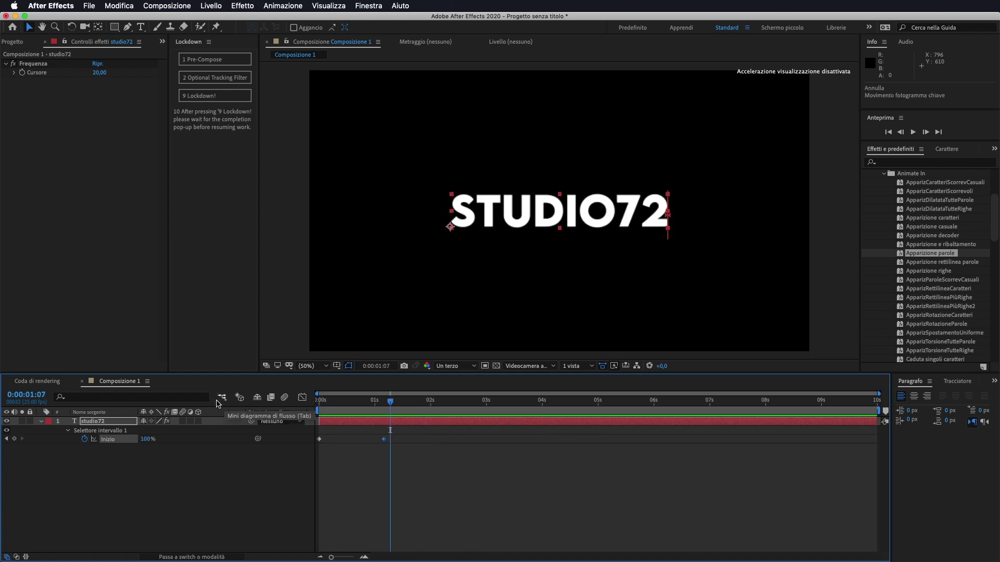
pyautogui.press('super+z')
pyautogui.press('Home')
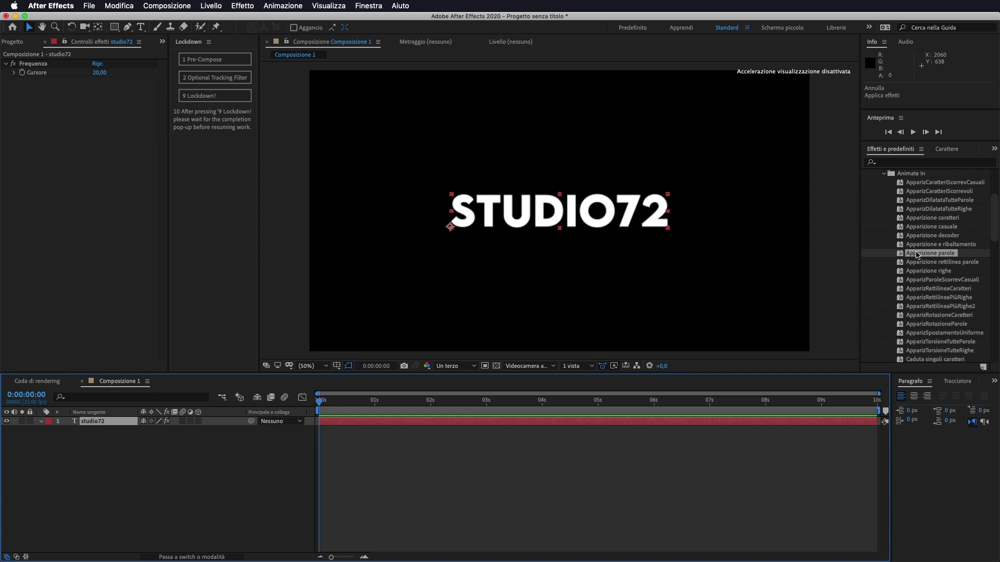
# Drop Apparizione parole onto the text, preview it, undo, and move the time to about 3 seconds
pyautogui.moveTo(917, 255); pyautogui.dragTo(333, 436)
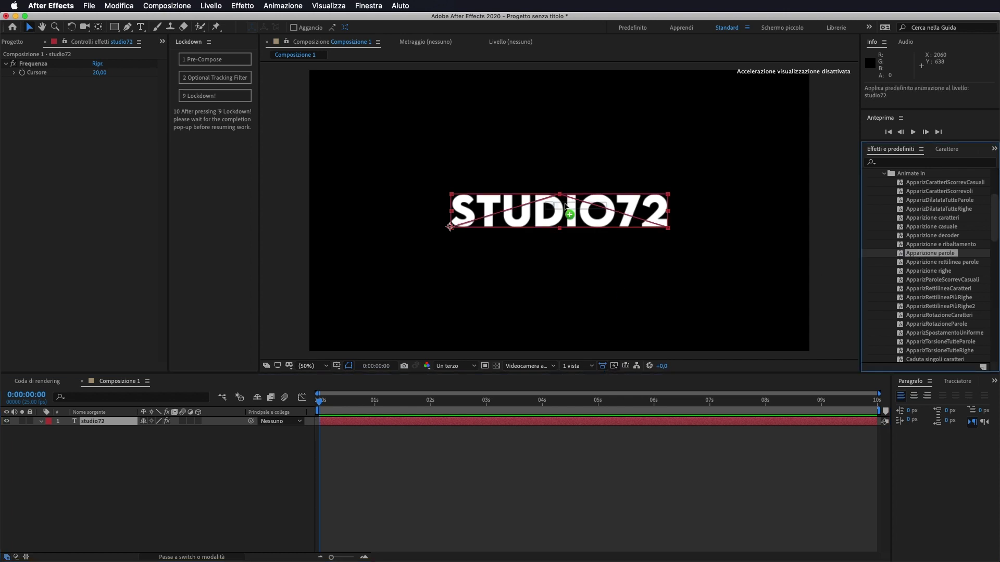
pyautogui.moveTo(334, 436); pyautogui.dragTo(452, 320)
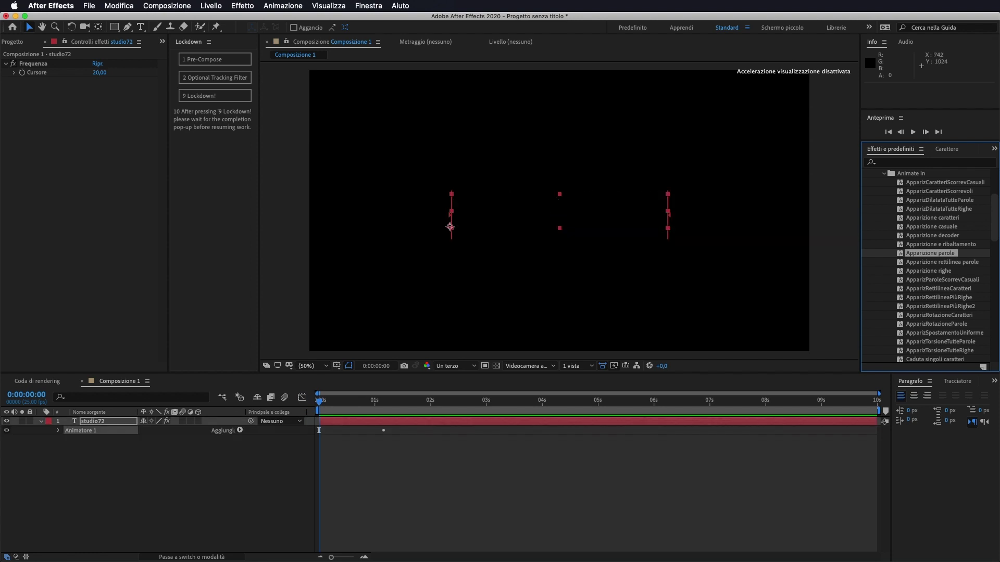
pyautogui.press('space')
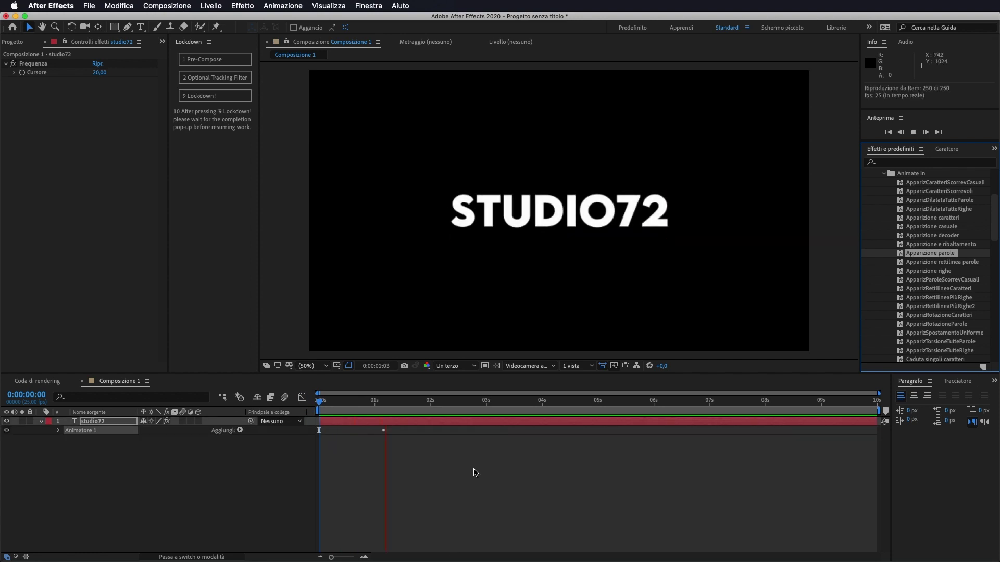
pyautogui.press('super+z')
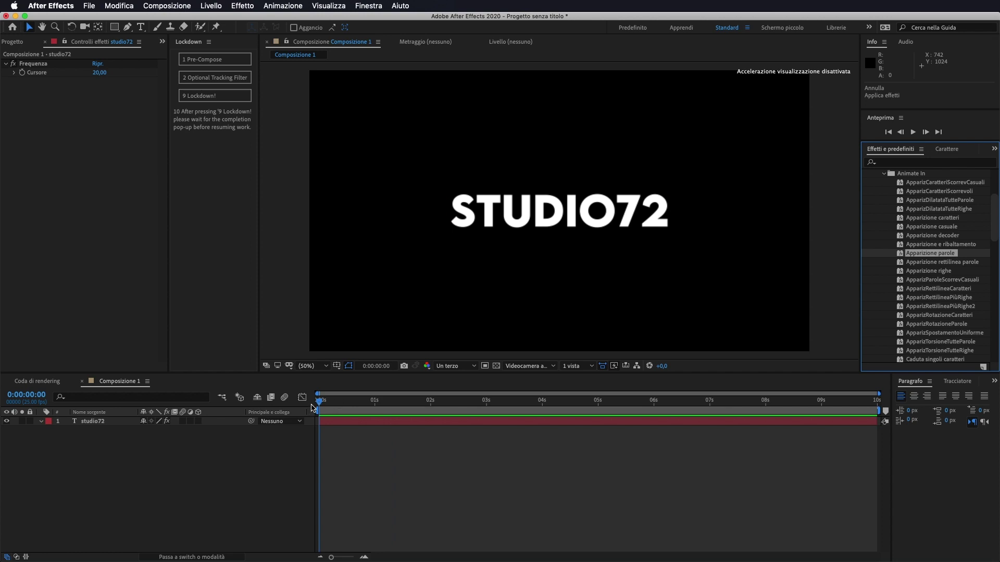
pyautogui.moveTo(320, 403); pyautogui.dragTo(490, 417)
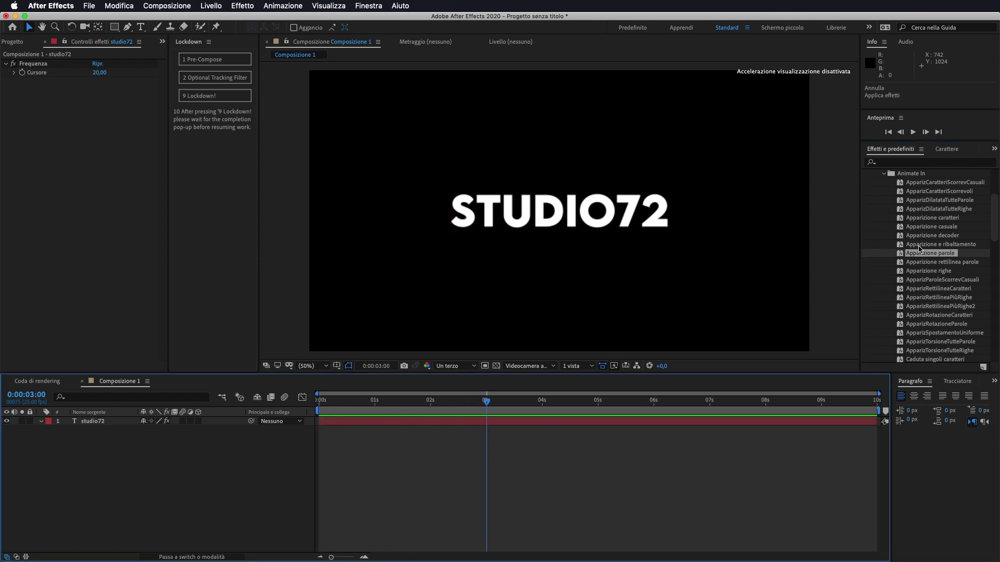
# Reapply Apparizione parole to studio72, preview it from the first frame, and scrub back
pyautogui.moveTo(922, 255); pyautogui.dragTo(593, 214)
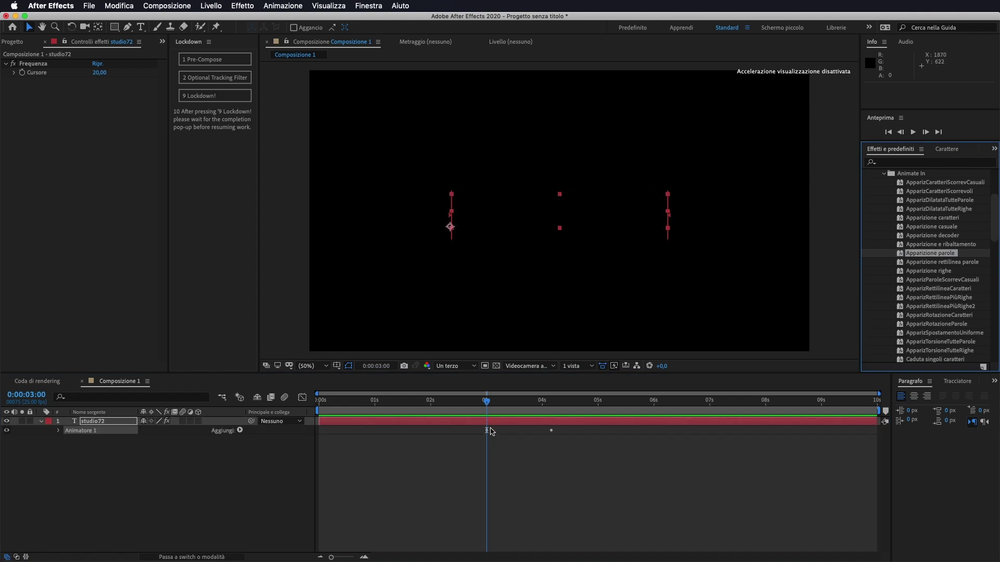
pyautogui.click(411, 468)
pyautogui.press('Home')
pyautogui.press('space')
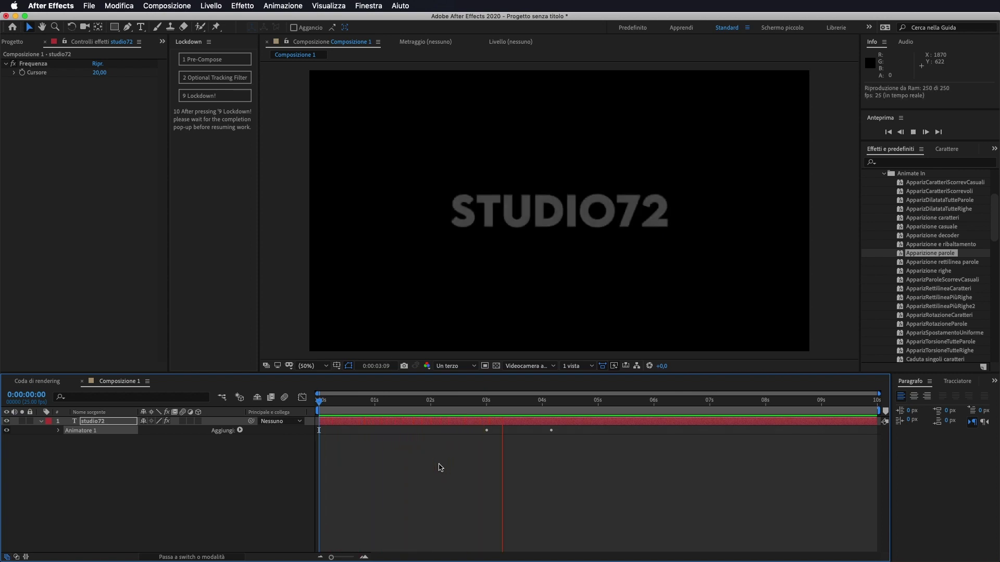
pyautogui.press('space')
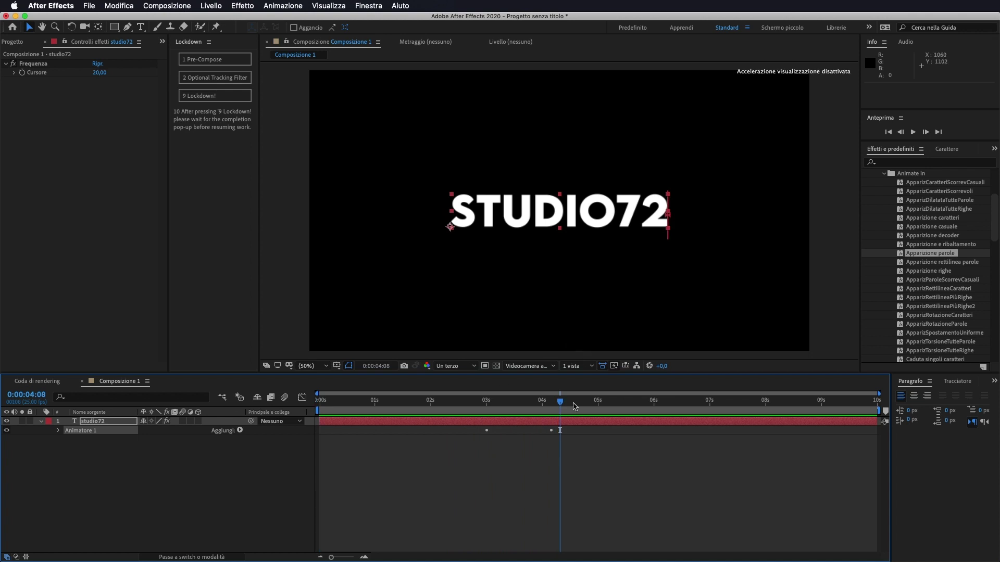
pyautogui.moveTo(561, 405)
pyautogui.mouseDown()
pyautogui.moveTo(385, 407)
pyautogui.moveTo(486, 401)
pyautogui.moveTo(405, 401)
pyautogui.mouseUp()
# Undo the Apparizione parole preset and scrub back to the first frame to check the text
pyautogui.press('Home')
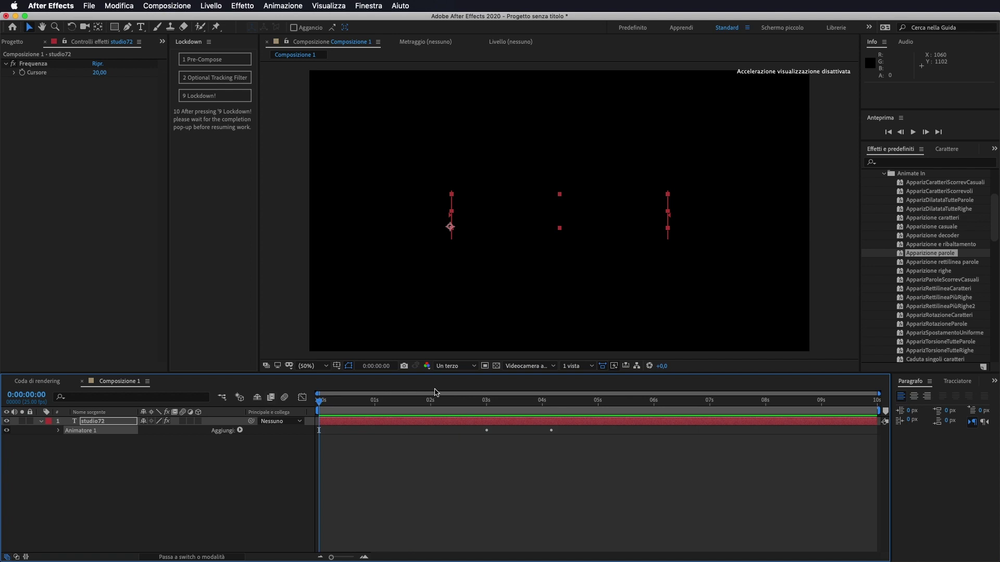
pyautogui.press('cmd+z')
pyautogui.click(485, 401)
pyautogui.moveTo(489, 405); pyautogui.dragTo(401, 401)
pyautogui.press('Home')
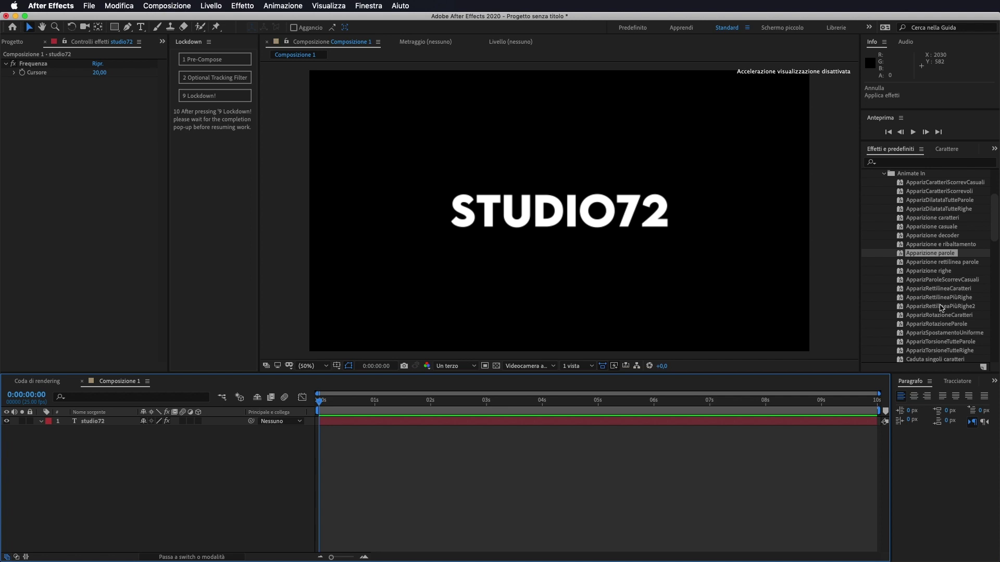
pyautogui.click(940, 307)
pyautogui.moveTo(898, 313); pyautogui.dragTo(619, 229)
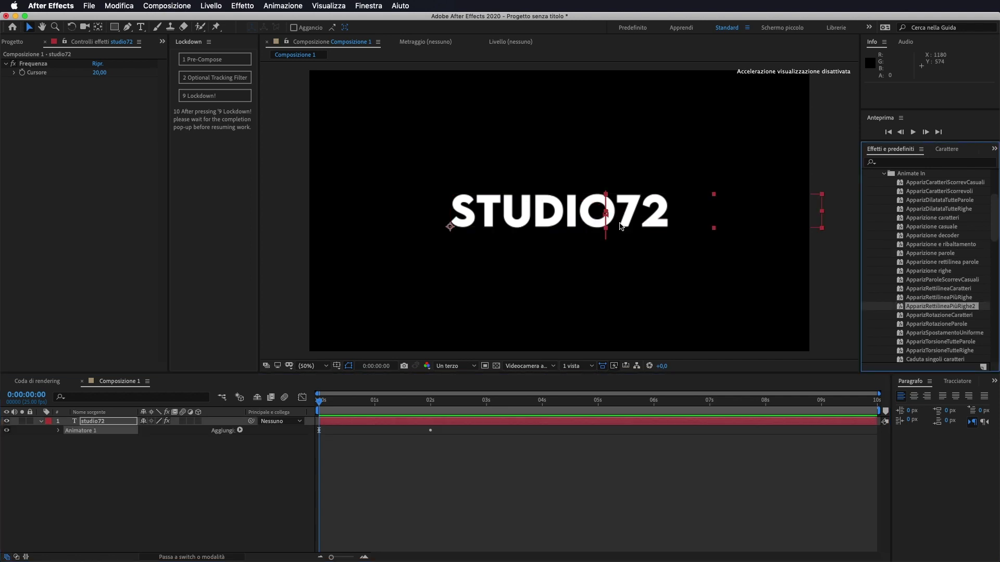
pyautogui.press('space')
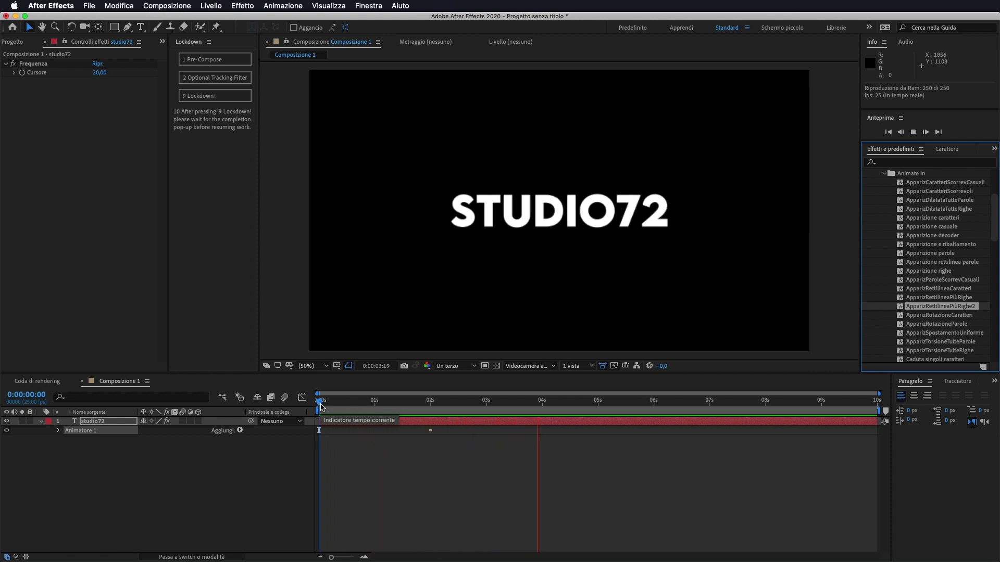
pyautogui.press('space')
pyautogui.click(321, 407)
pyautogui.press('cmd+z')
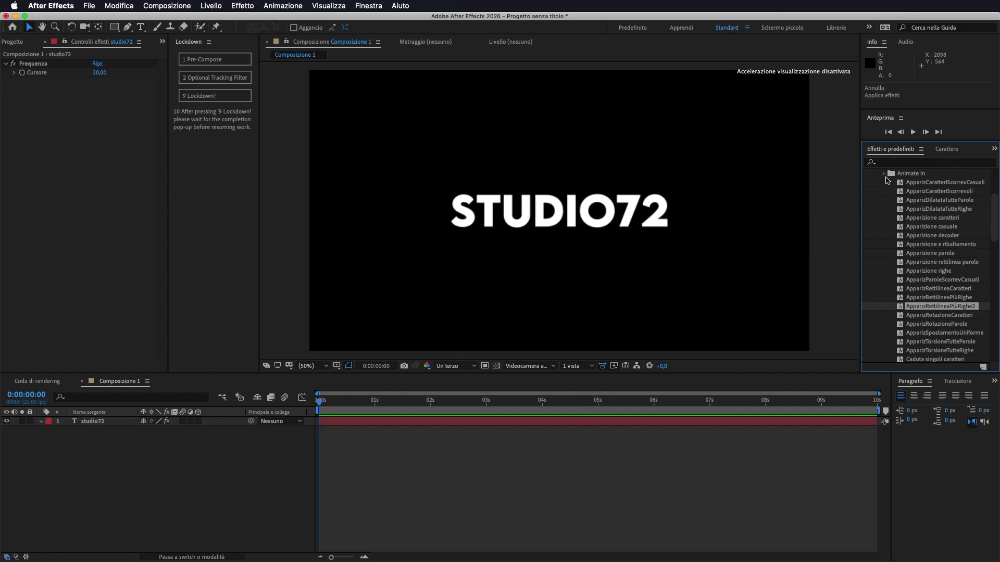
# Swap Animate In for the Organic folder, apply Autunno to STUDIO72, preview it, then undo
pyautogui.click(881, 174)
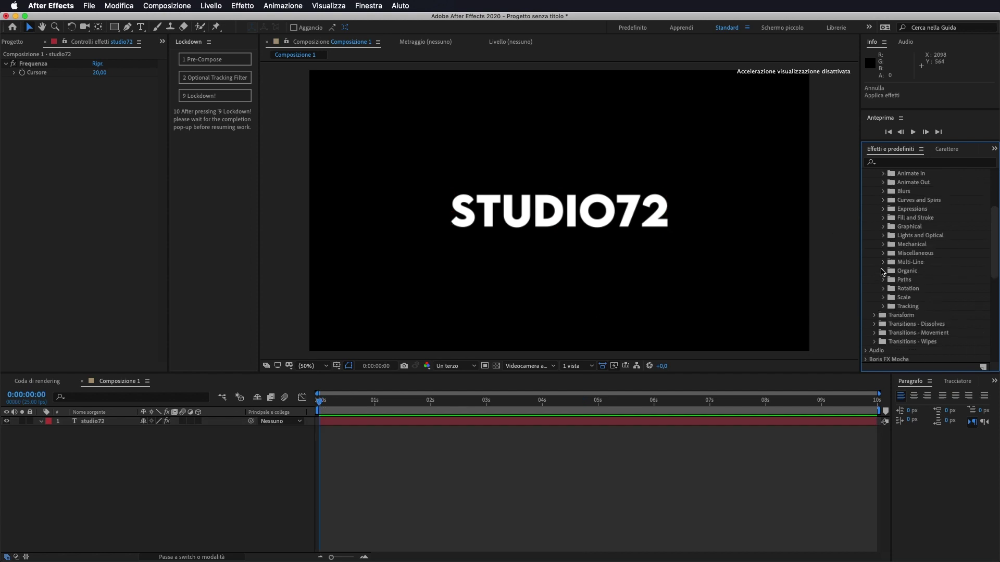
pyautogui.click(882, 271)
pyautogui.moveTo(927, 186); pyautogui.dragTo(547, 217)
pyautogui.press('space')
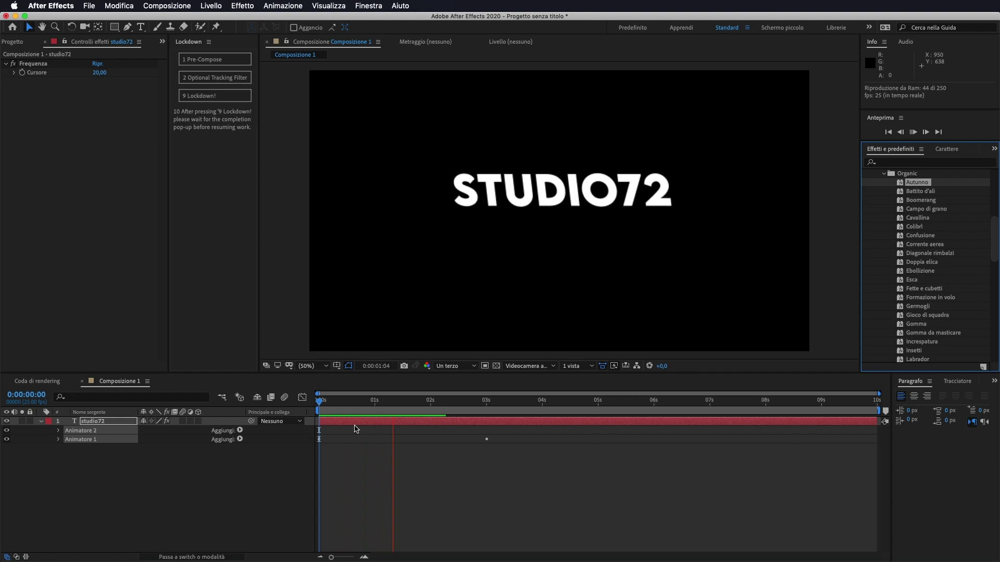
pyautogui.press('space')
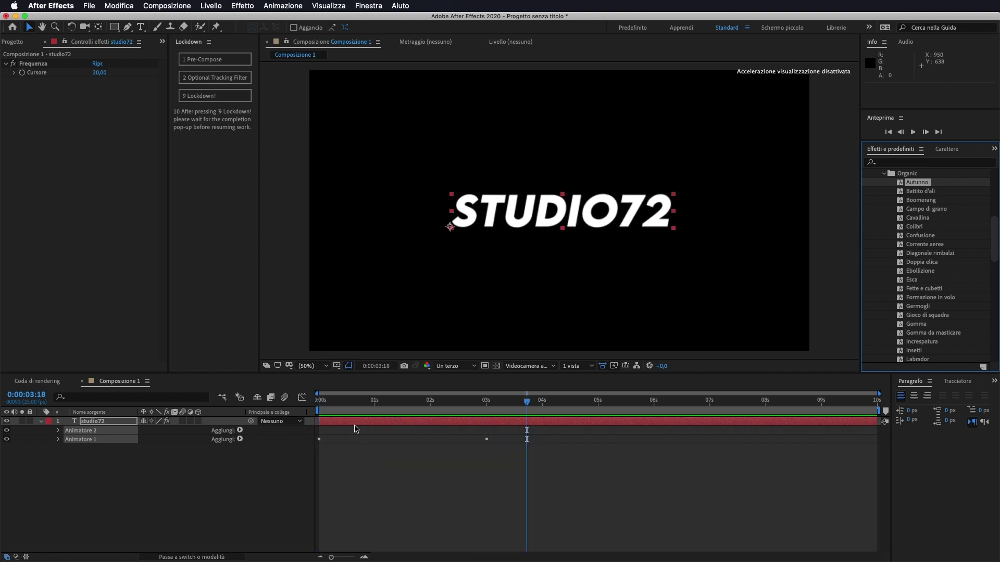
pyautogui.press('super+z')
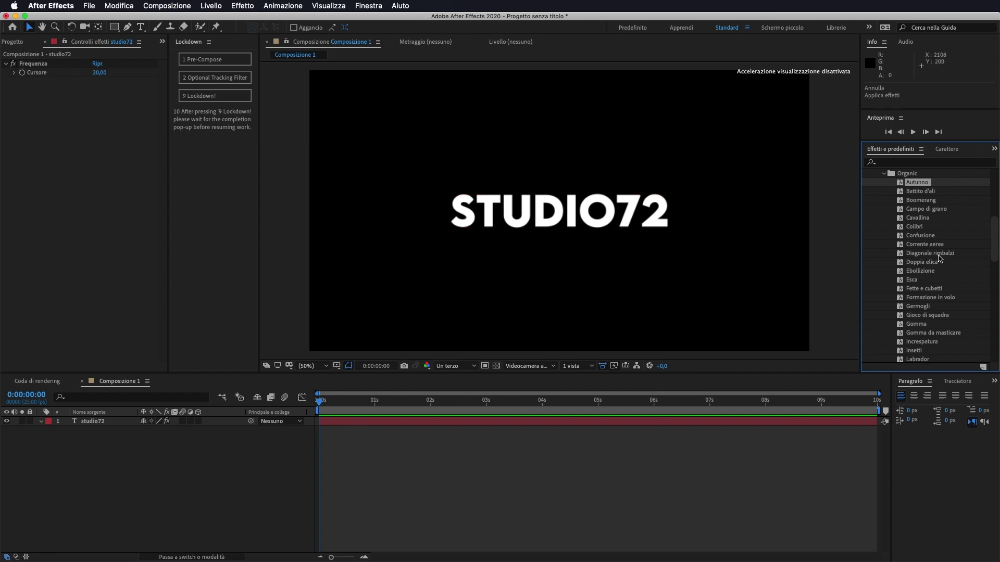
# Scroll through the Text presets and expand then collapse the Multi-Line folder
pyautogui.scroll(-3, 939, 259)
pyautogui.scroll(-5, 940, 259)
pyautogui.scroll(-3, 940, 257)
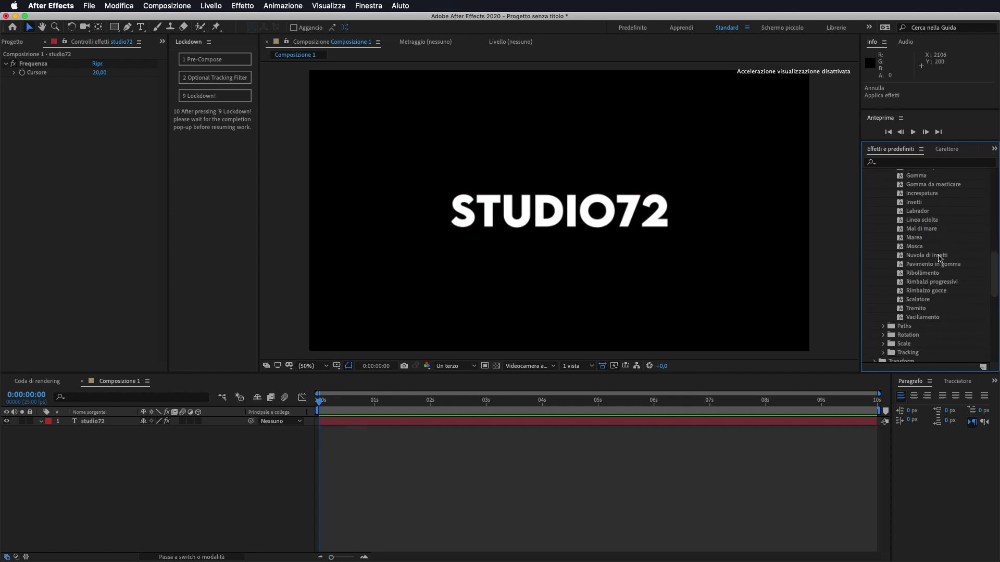
pyautogui.scroll(-5, 940, 259)
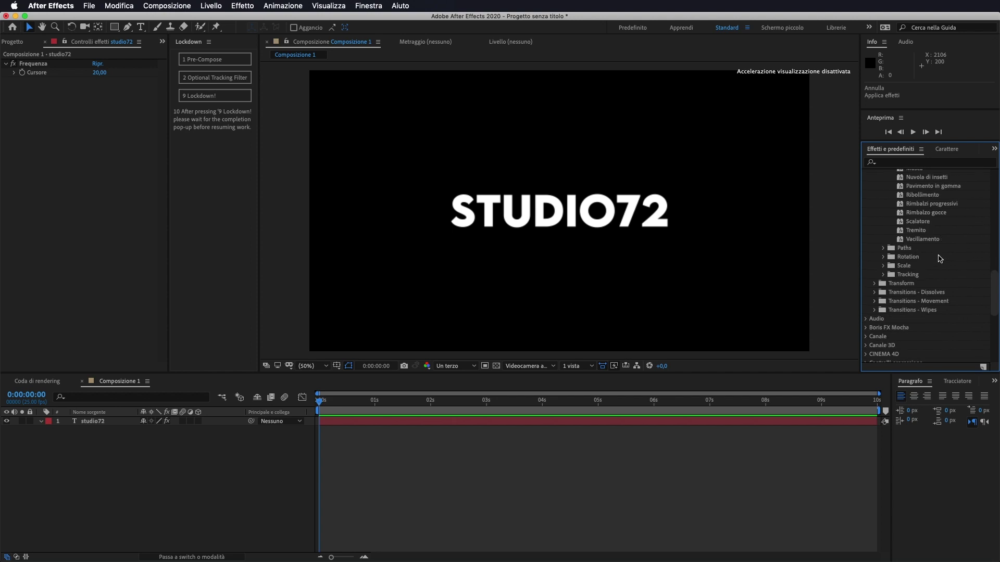
pyautogui.scroll(5, 939, 259)
pyautogui.scroll(5, 940, 259)
pyautogui.scroll(5, 940, 259)
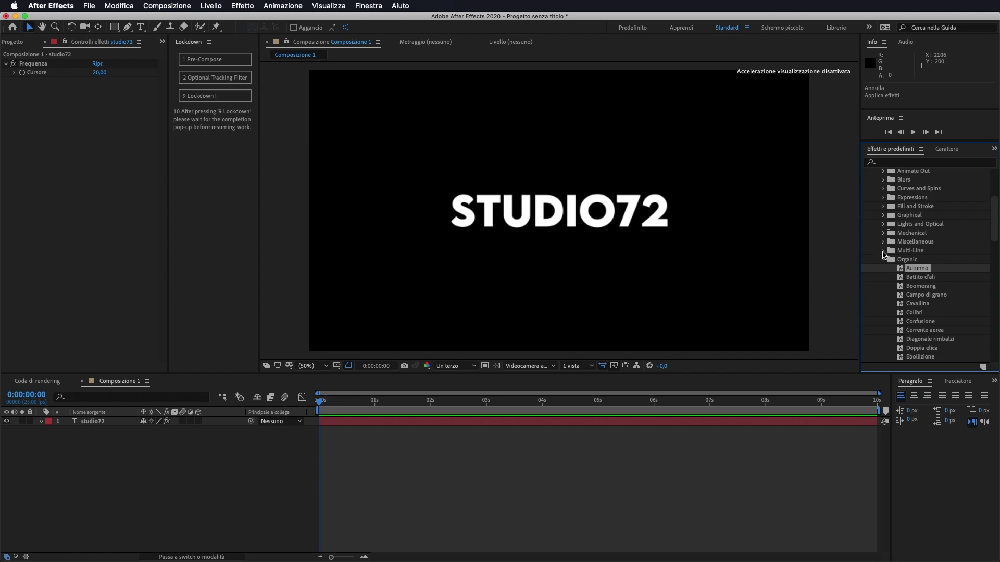
pyautogui.click(882, 252)
pyautogui.scroll(-4, 884, 255)
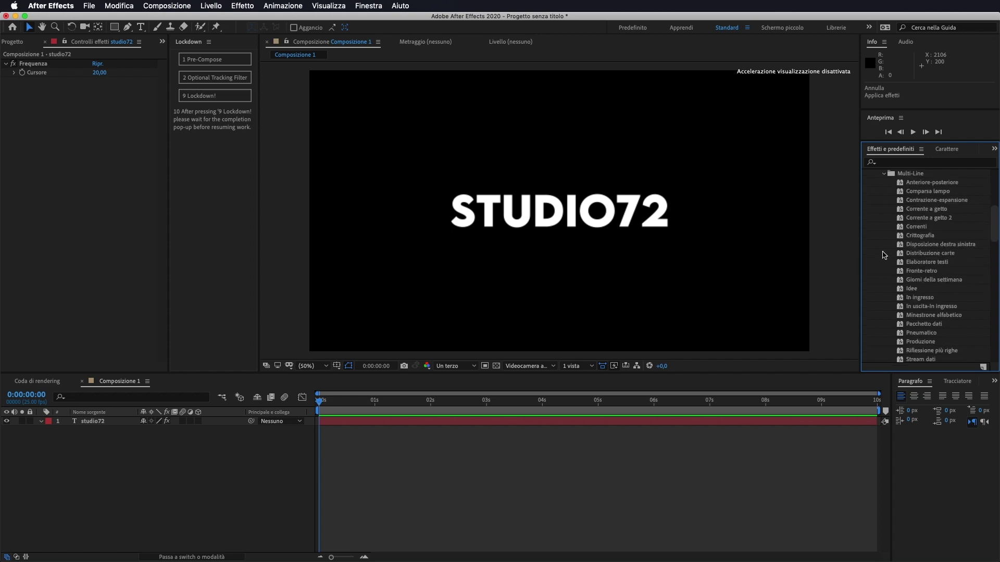
pyautogui.scroll(1, 883, 254)
pyautogui.click(883, 198)
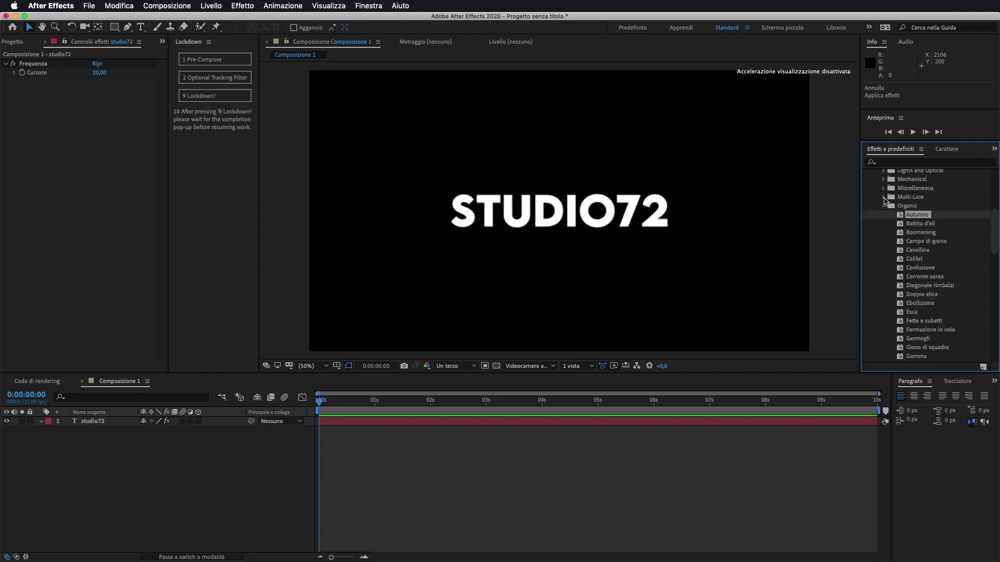
# Fold the Organic folder closed and expand the Mechanical preset folder
pyautogui.click(884, 207)
pyautogui.scroll(4, 927, 220)
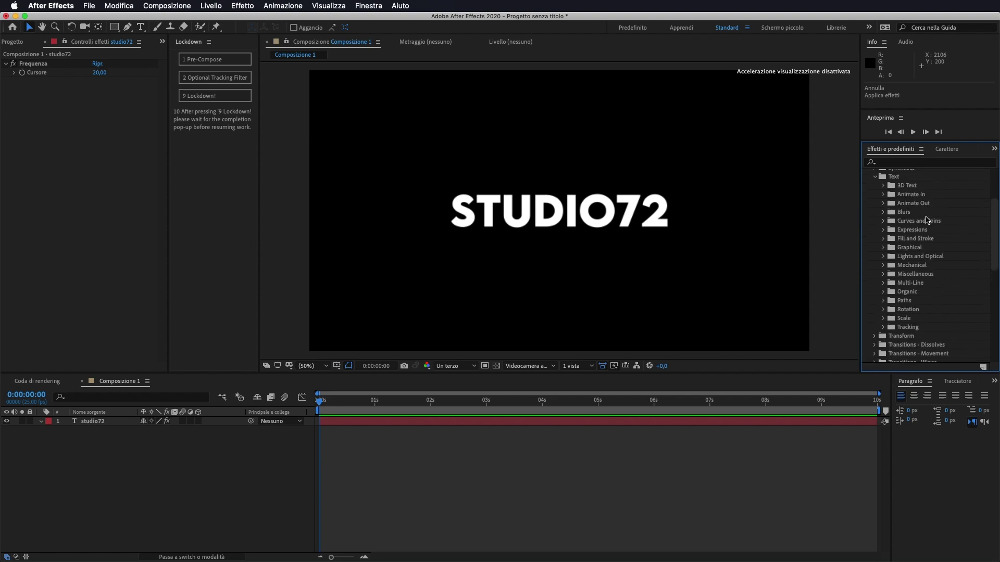
pyautogui.scroll(1, 926, 219)
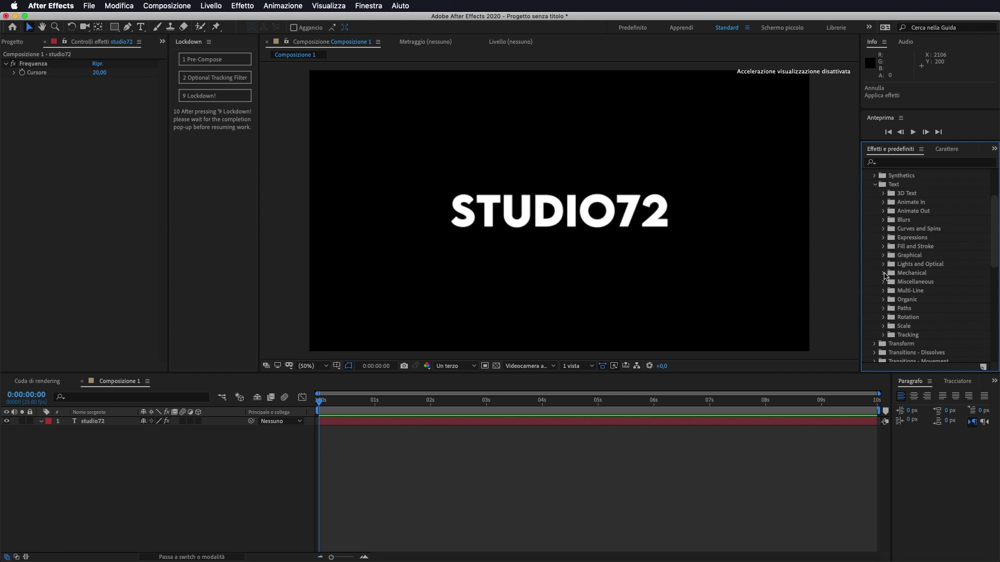
pyautogui.click(883, 273)
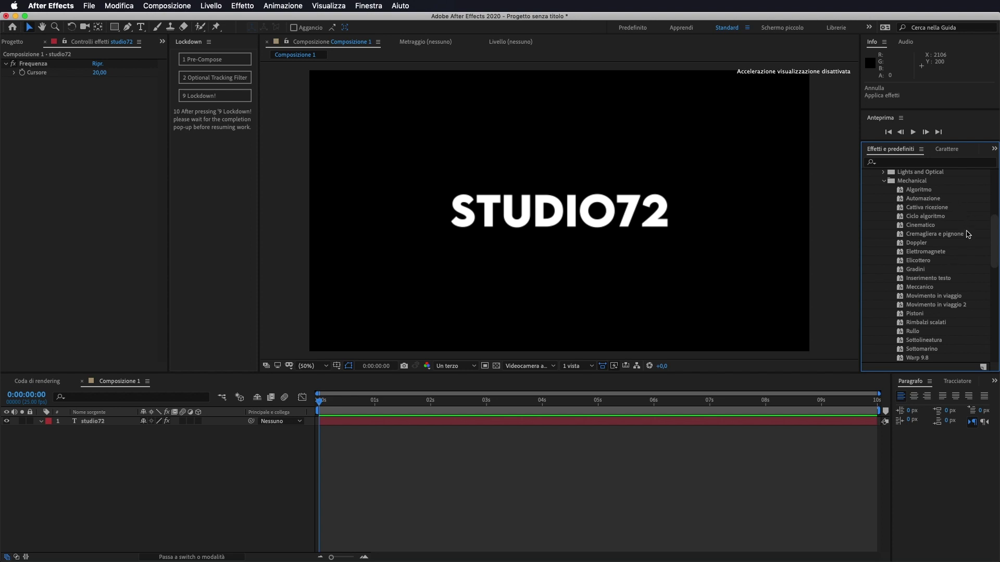
# Apply Meccanico from Mechanical to STUDIO72, preview and scrub the scattering letters, then undo
pyautogui.doubleClick(964, 234)
pyautogui.moveTo(921, 290); pyautogui.dragTo(578, 229)
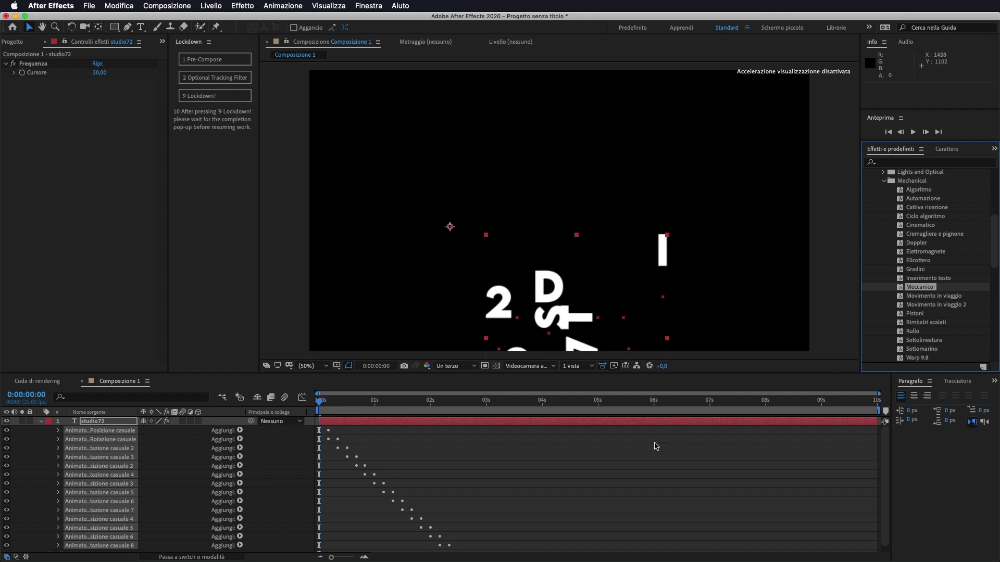
pyautogui.press('space')
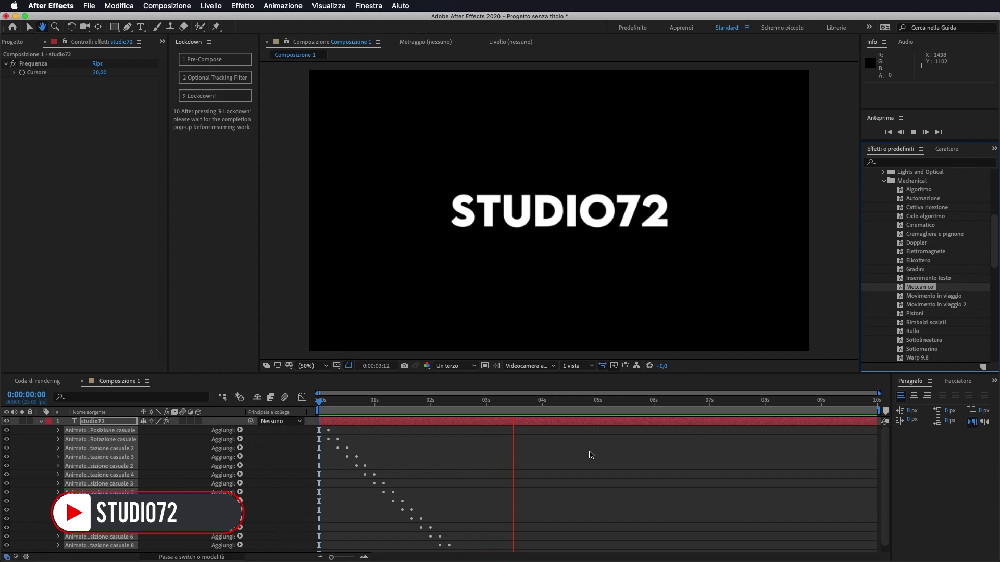
pyautogui.press('space')
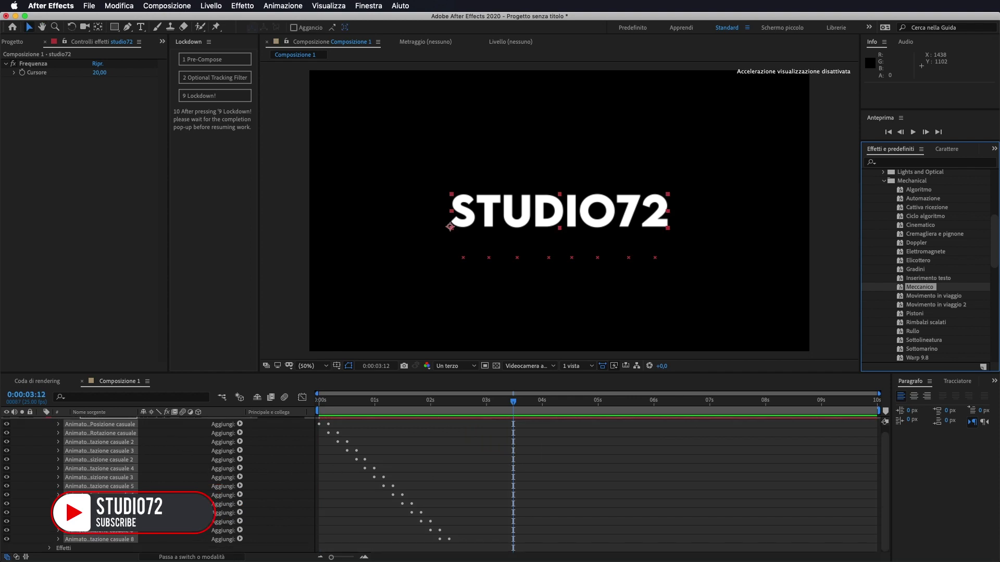
pyautogui.moveTo(487, 406); pyautogui.dragTo(308, 423)
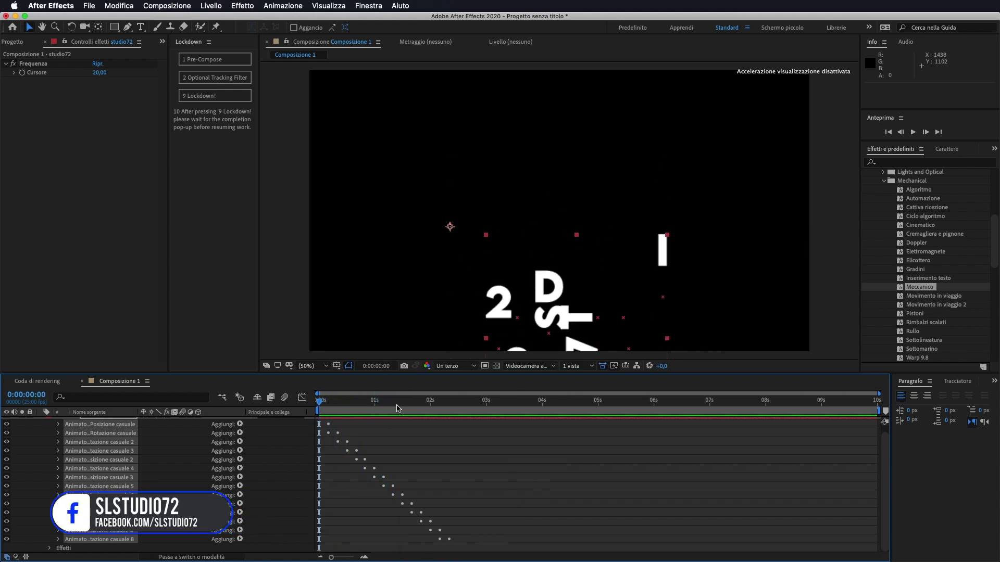
pyautogui.press('super+z')
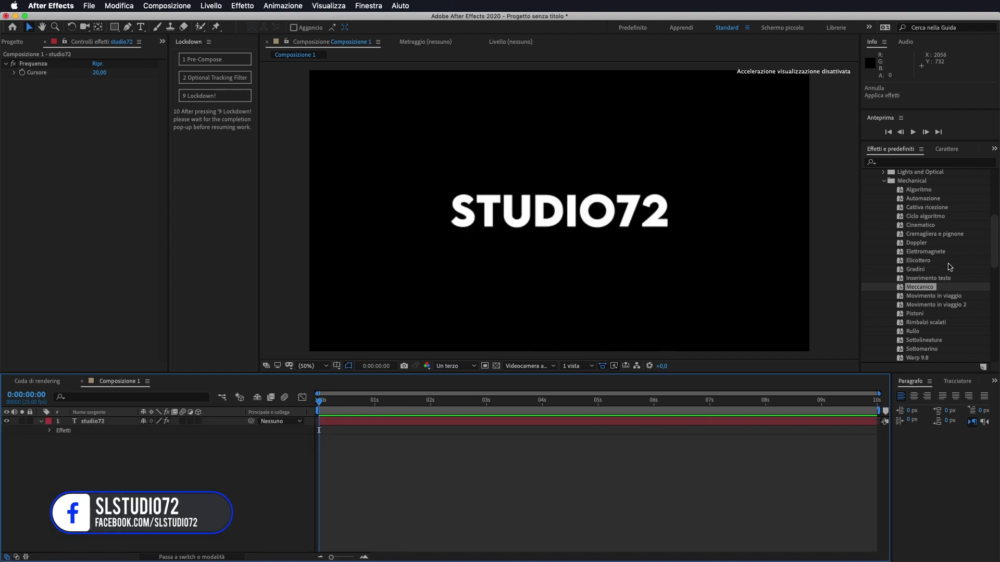
# Collapse the Mechanical preset folder in Effects & Presets, leaving only the Text folders visible
pyautogui.scroll(1, 932, 261)
pyautogui.scroll(6, 930, 235)
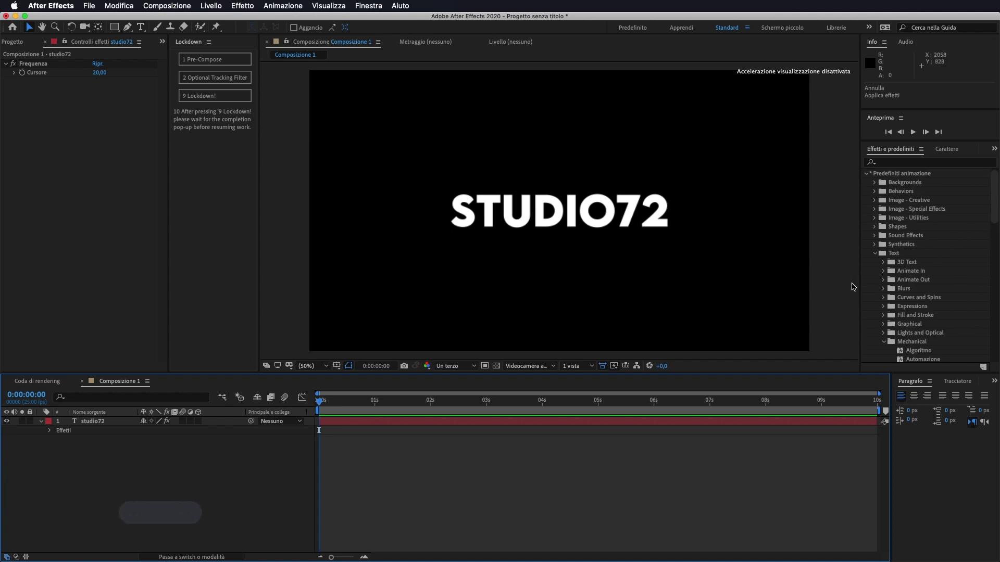
pyautogui.click(883, 304)
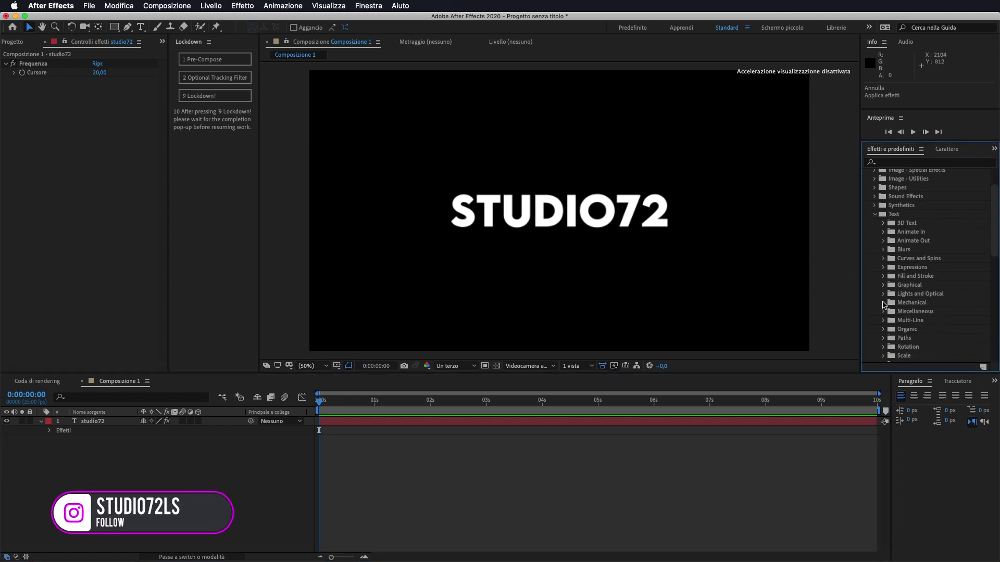